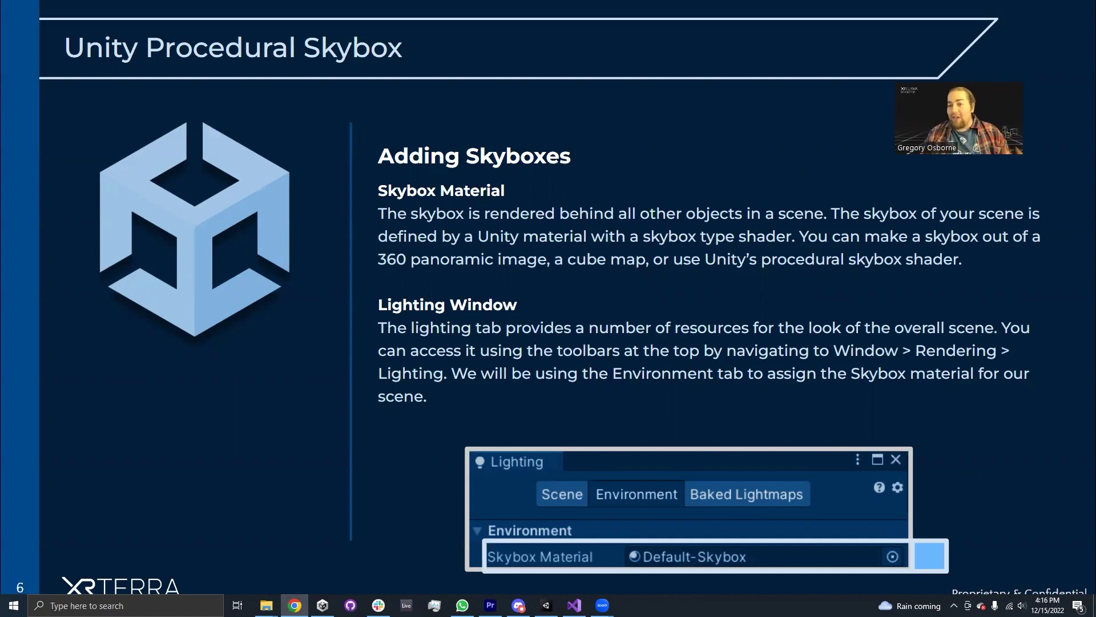
- Switch from the Google Slides skybox slide to the Unity editor showing the Skyboxes scene
{"action": "left_click", "coordinate": [547, 605]}
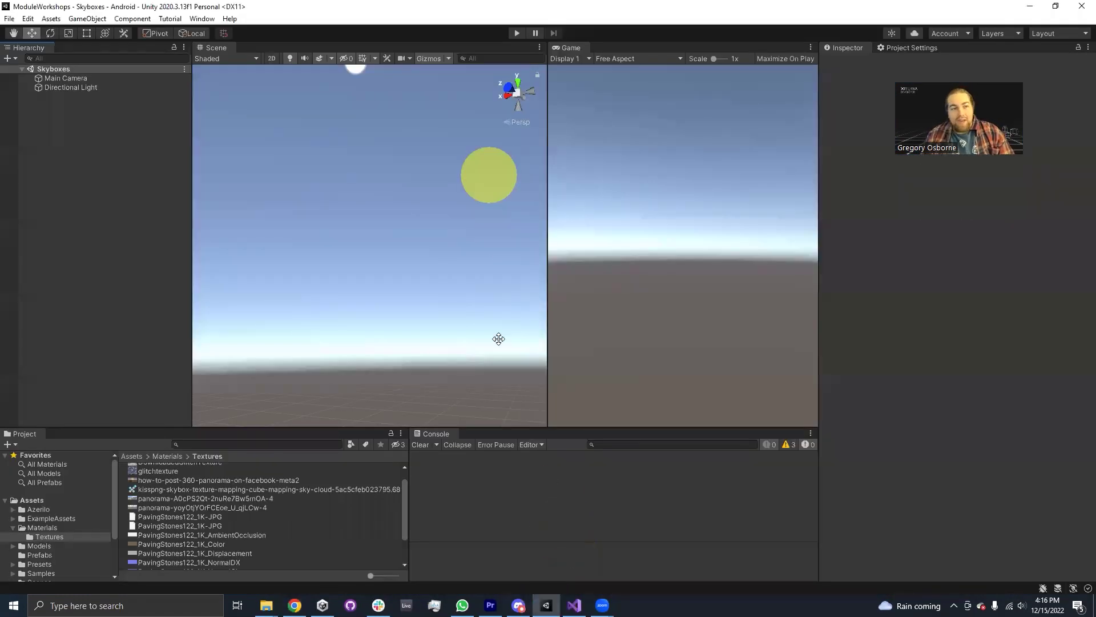
- Open the Lighting window from Window > Rendering and dock it as a tab beside the Inspector
{"action": "left_click", "coordinate": [196, 19]}
{"action": "mouse_move", "coordinate": [228, 185]}
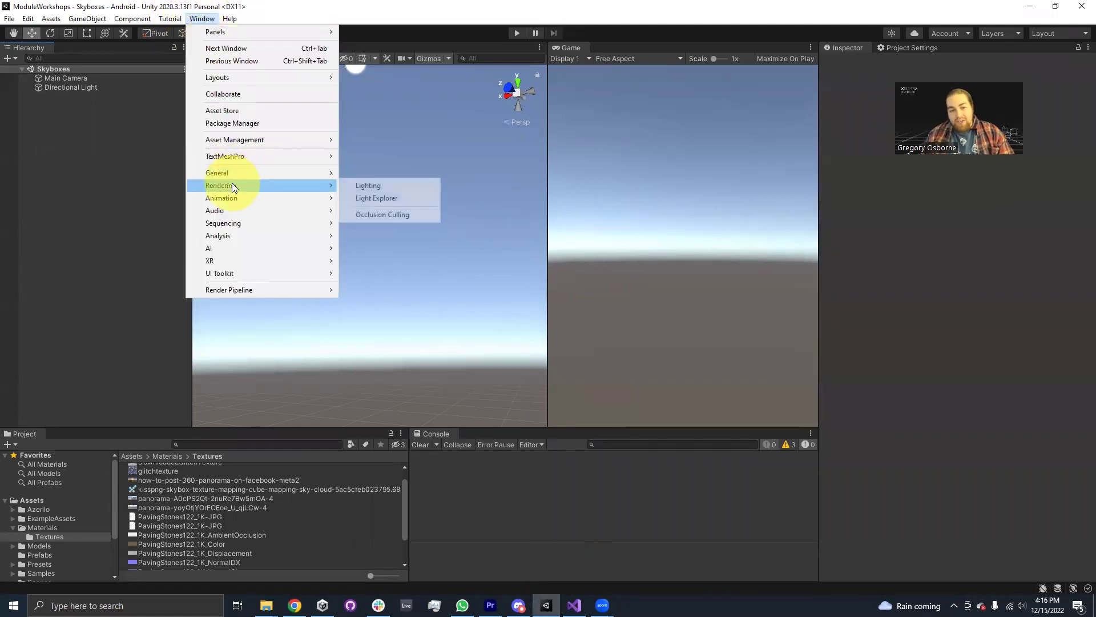
{"action": "left_click", "coordinate": [359, 186]}
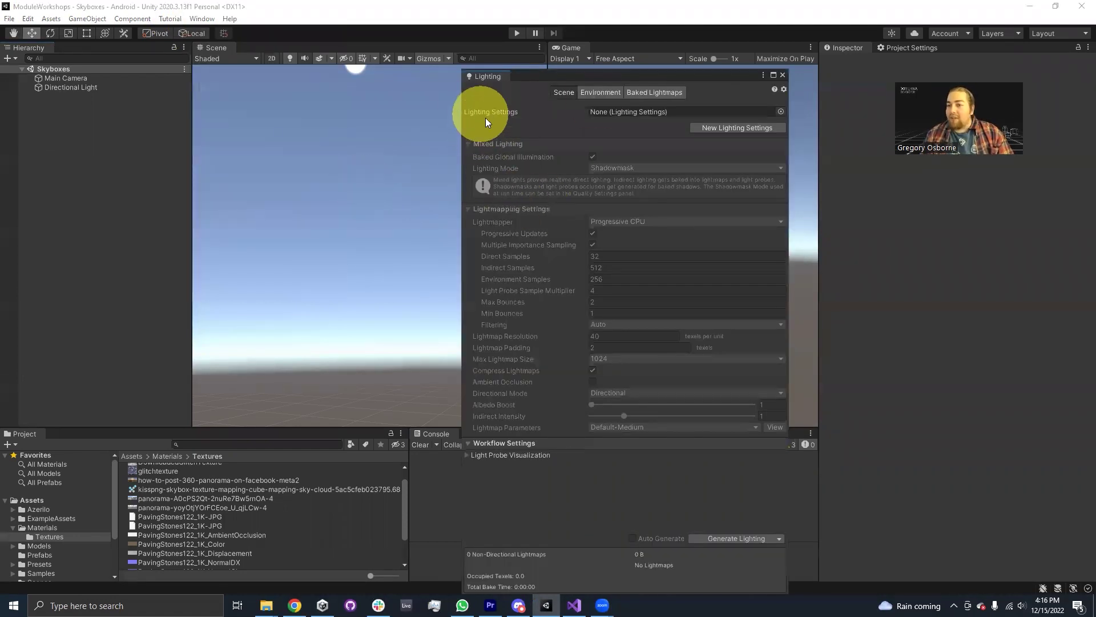
{"action": "left_click_drag", "start_coordinate": [483, 76], "coordinate": [972, 86]}
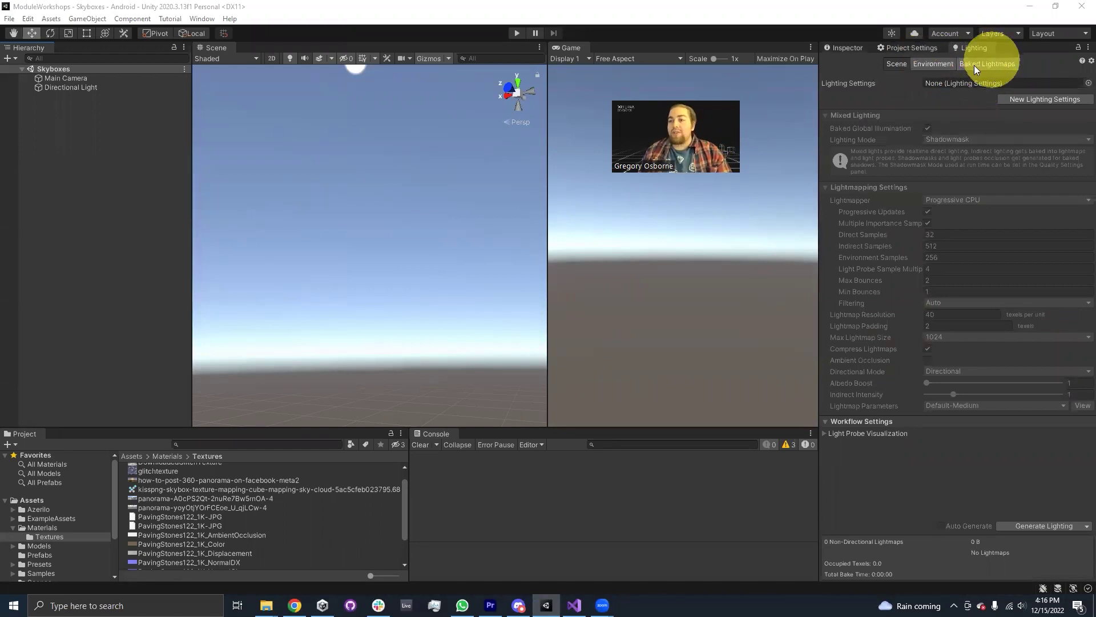
- Show the Environment lighting settings and locate the current skybox material in the project
{"action": "left_click", "coordinate": [931, 63]}
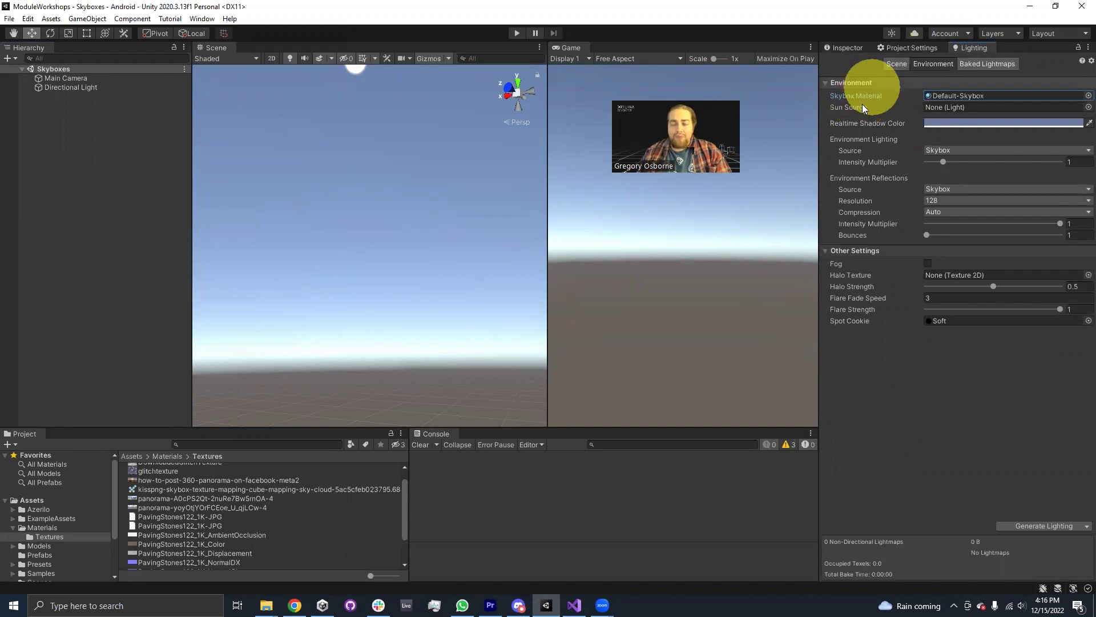
{"action": "left_click", "coordinate": [945, 97]}
{"action": "left_click", "coordinate": [946, 94]}
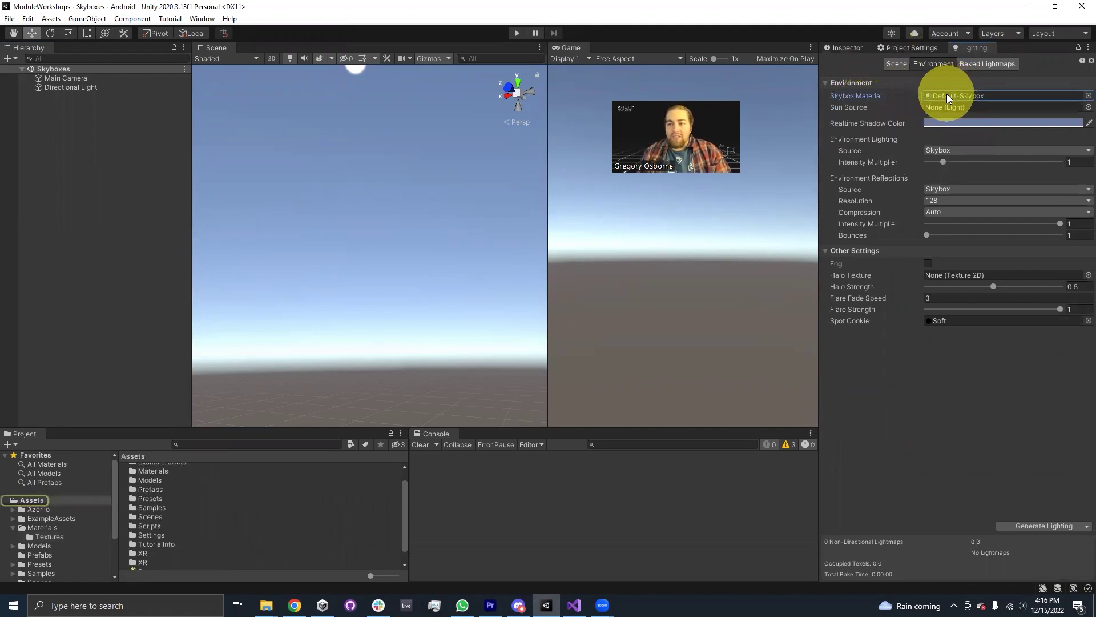
{"action": "scroll", "coordinate": [252, 549], "scroll_direction": "up", "scroll_amount": 1}
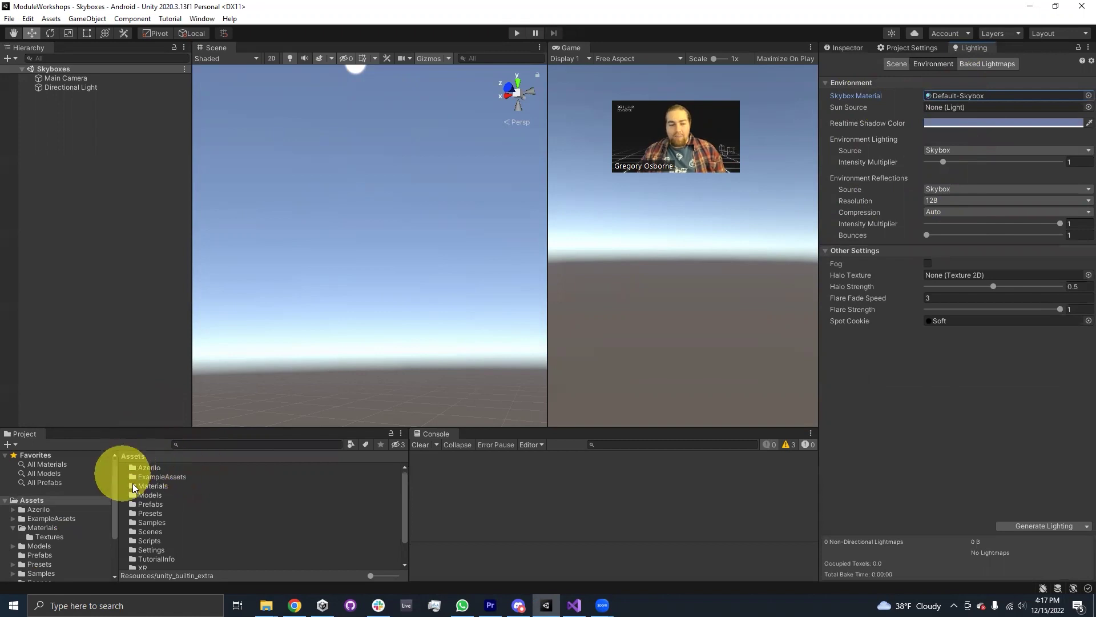
- Preview ProceduralSkybox from Assets/Materials as the skybox, then undo back to Default-Skybox
{"action": "double_click", "coordinate": [155, 486]}
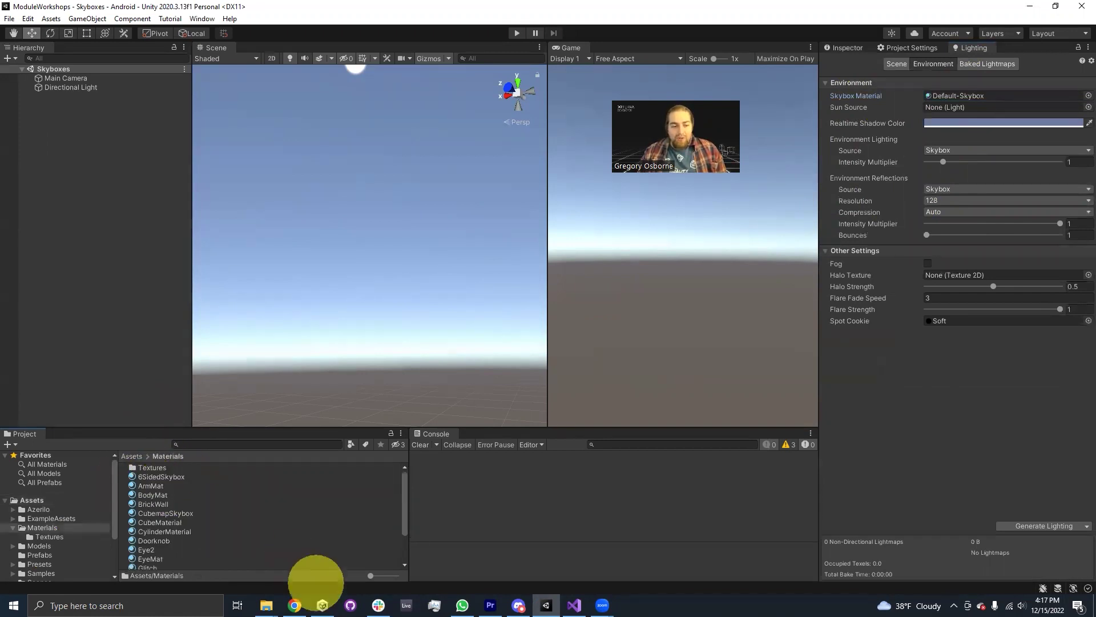
{"action": "scroll", "coordinate": [162, 565], "scroll_direction": "down", "scroll_amount": 2}
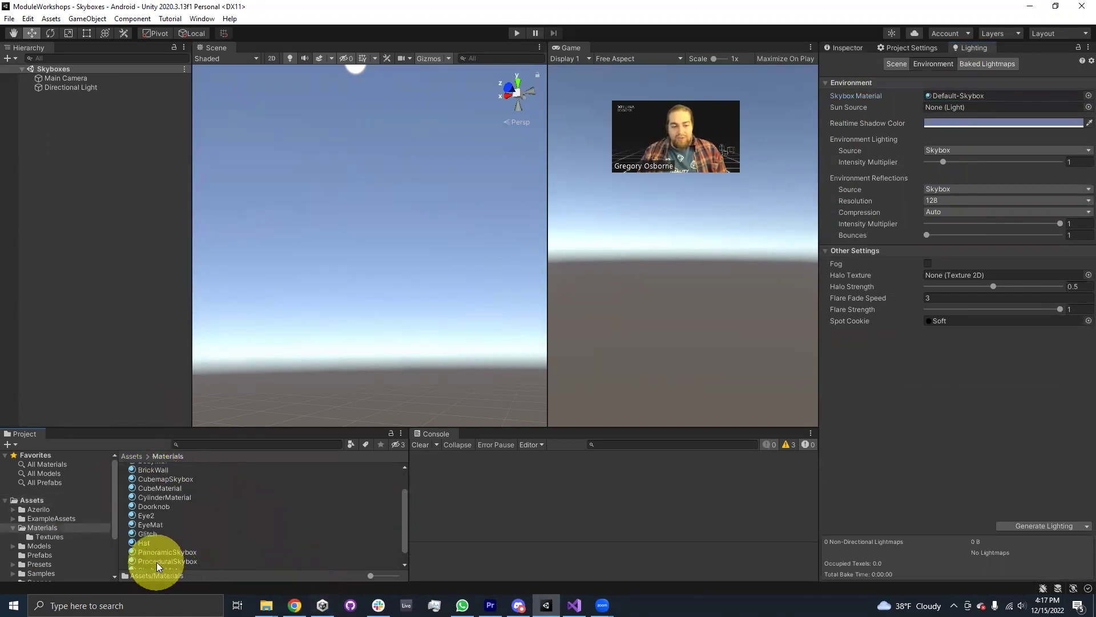
{"action": "left_click", "coordinate": [156, 561]}
{"action": "left_click_drag", "start_coordinate": [157, 562], "coordinate": [949, 95]}
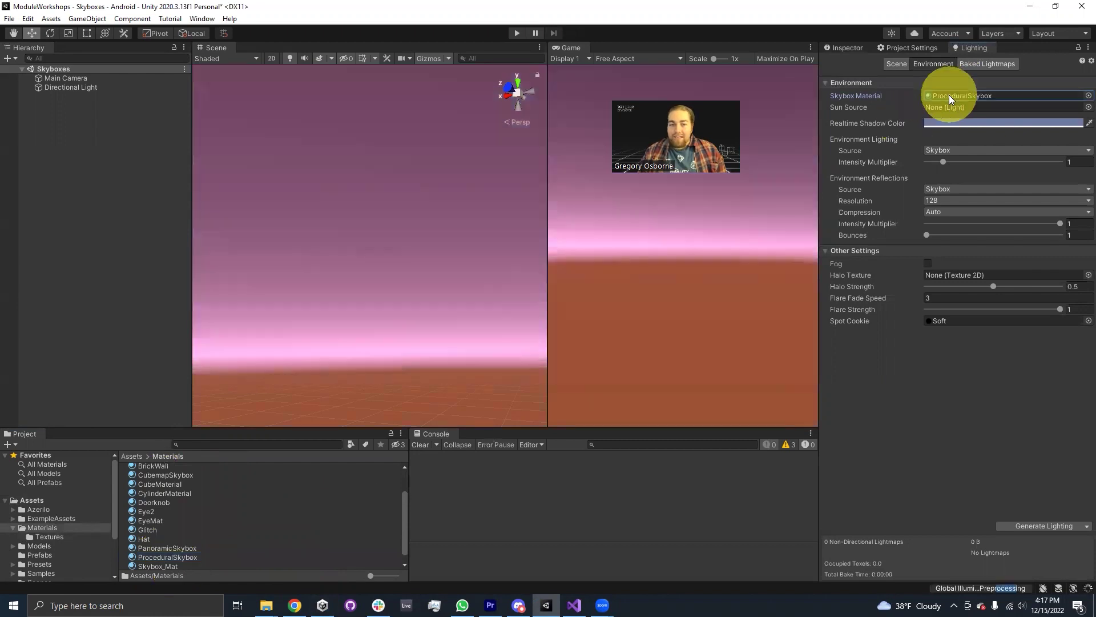
{"action": "right_click_drag", "start_coordinate": [408, 165], "coordinate": [445, 369]}
{"action": "key", "text": "ctrl+z"}
- Go from the procedural skybox slide to the Pano fetch page in the Chrome Web Store
{"action": "mouse_move", "coordinate": [295, 605]}
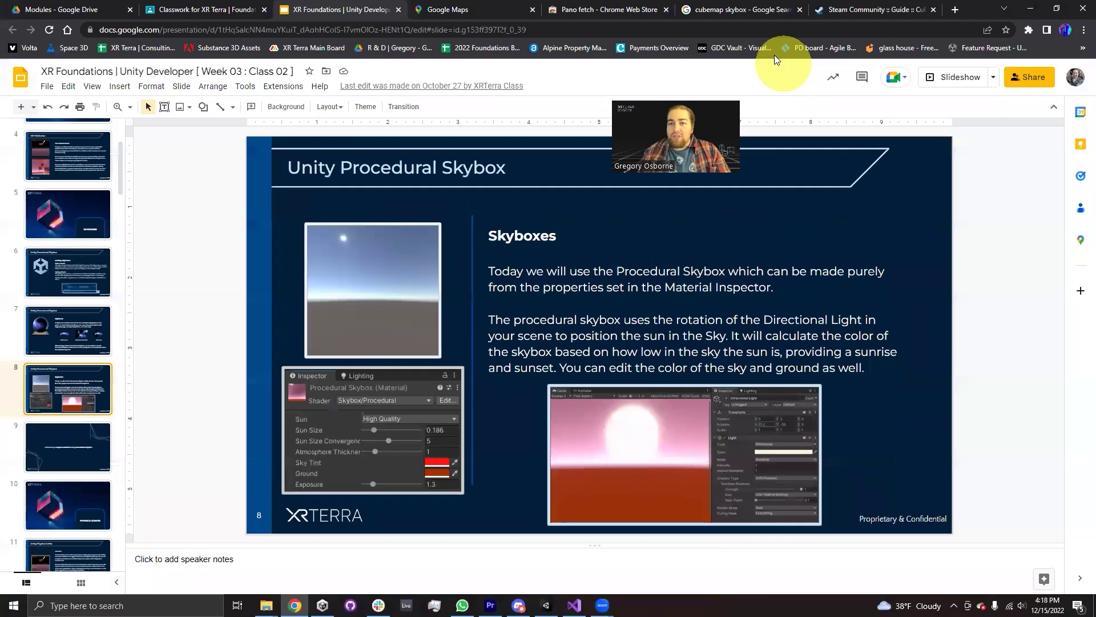
{"action": "left_click", "coordinate": [558, 19]}
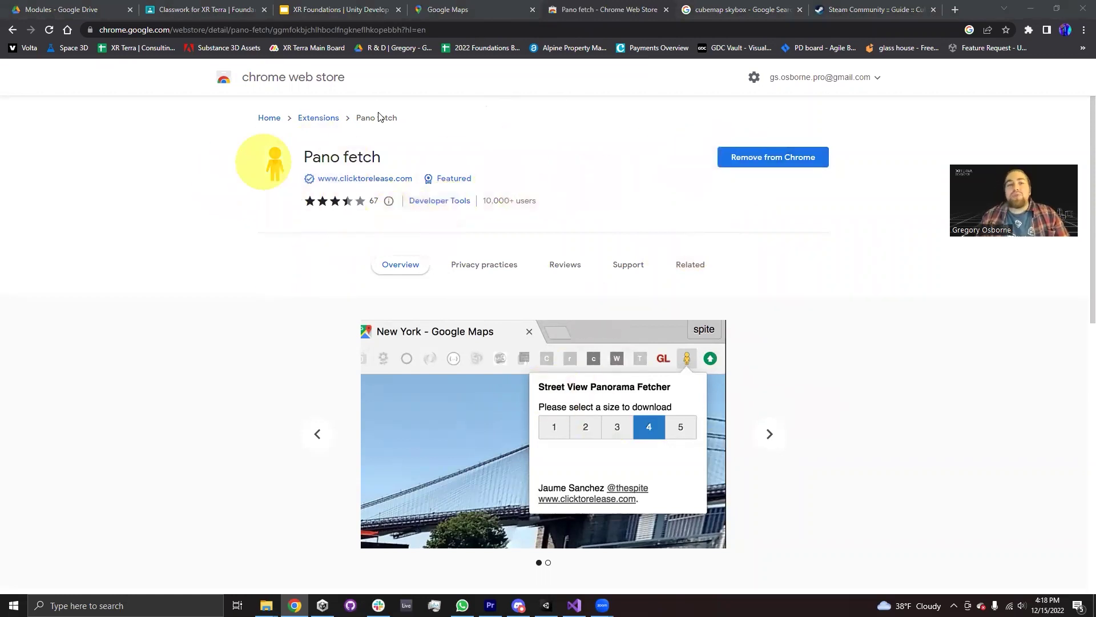
- Drop into Street View at 66 MA-2A, Cambridge, and face MIT's columned entrance
{"action": "left_click", "coordinate": [443, 10]}
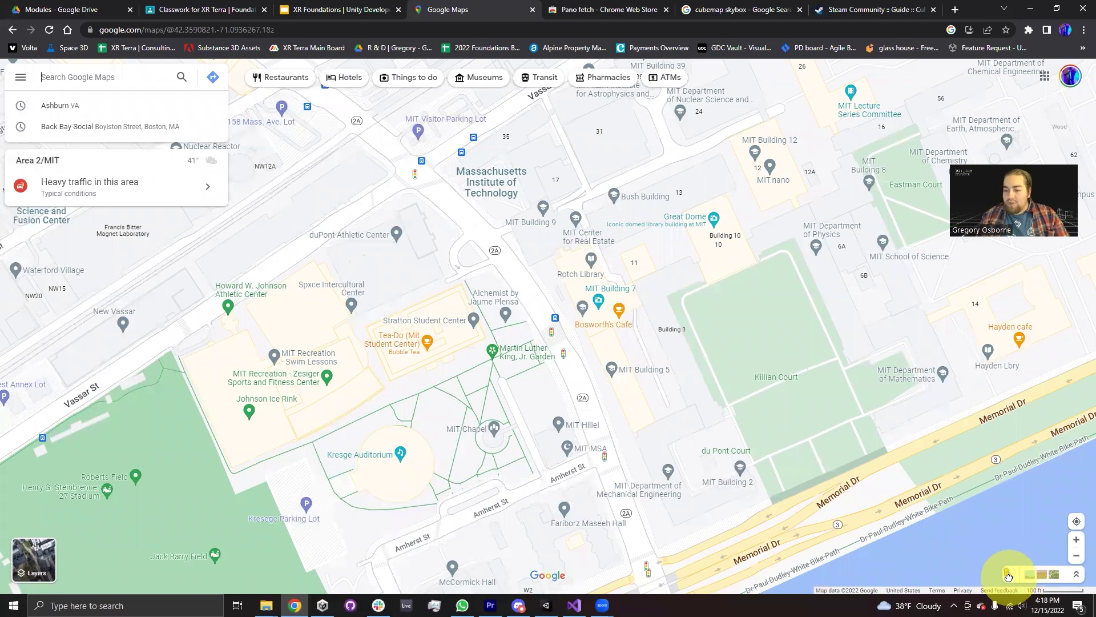
{"action": "left_click_drag", "start_coordinate": [1008, 575], "coordinate": [545, 290]}
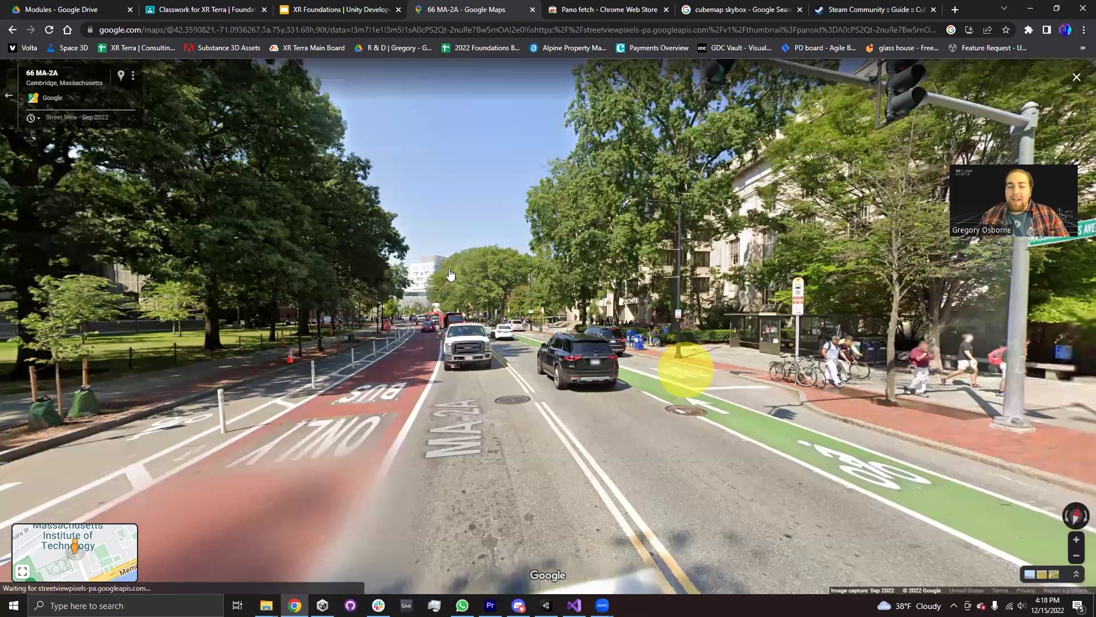
{"action": "left_click_drag", "start_coordinate": [759, 374], "coordinate": [707, 323]}
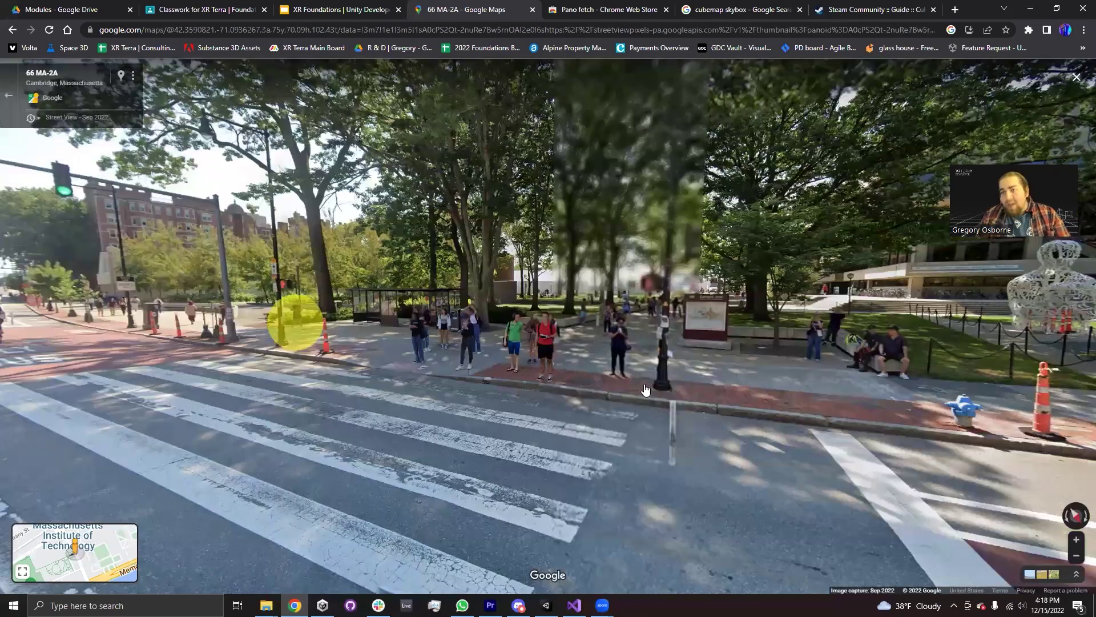
{"action": "left_click_drag", "start_coordinate": [776, 208], "coordinate": [608, 410]}
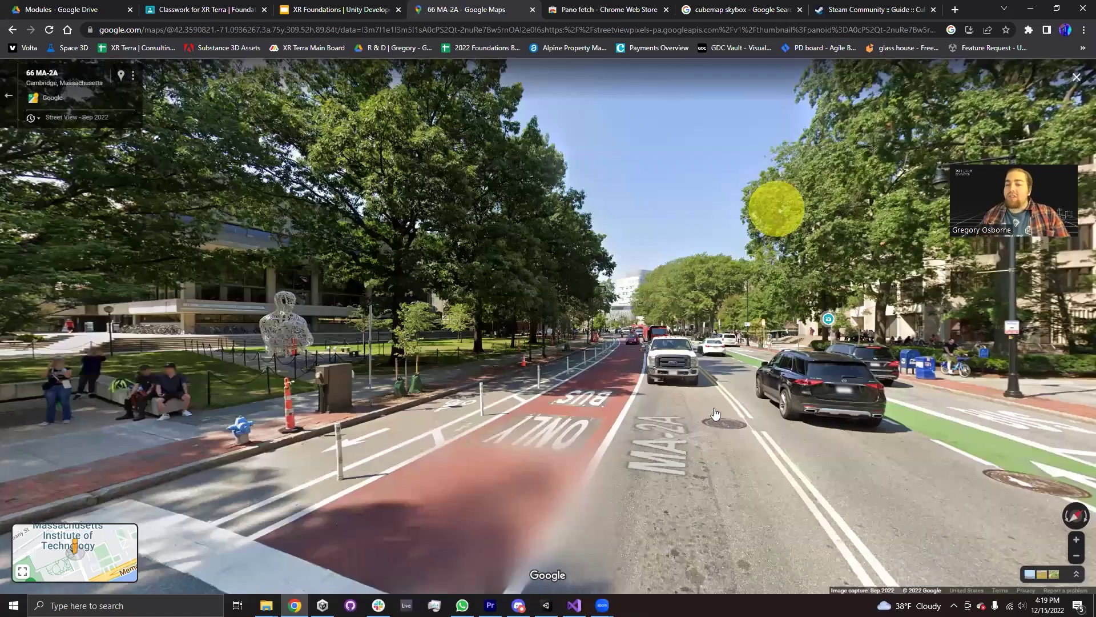
{"action": "left_click_drag", "start_coordinate": [715, 413], "coordinate": [1026, 31]}
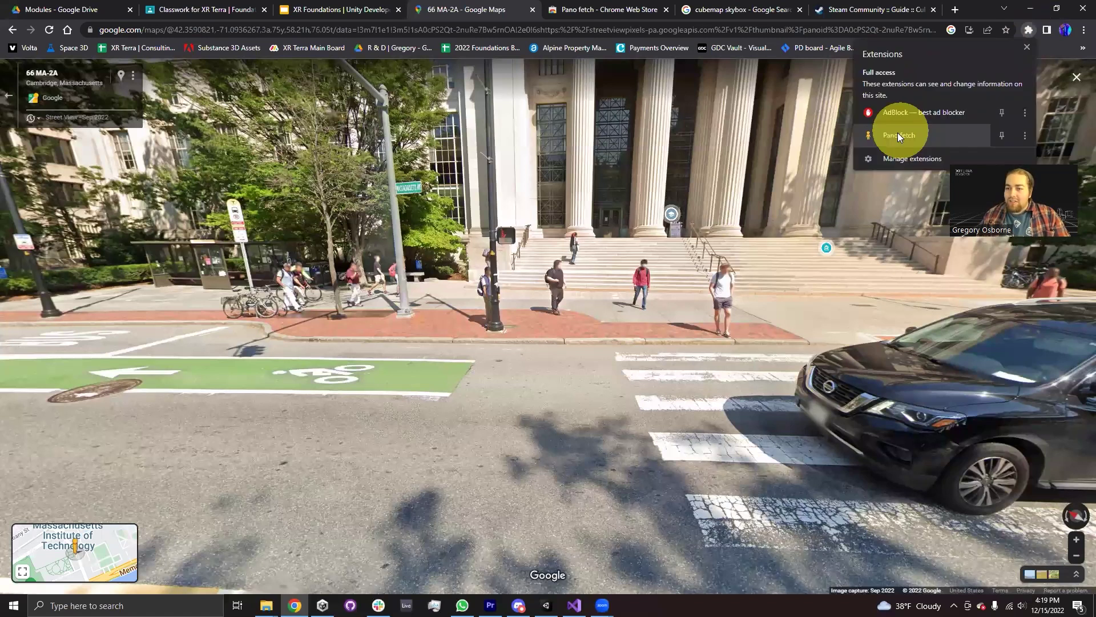
- Launch the Pano fetch extension to show panorama download sizes 1 through 5
{"action": "left_click", "coordinate": [897, 135]}
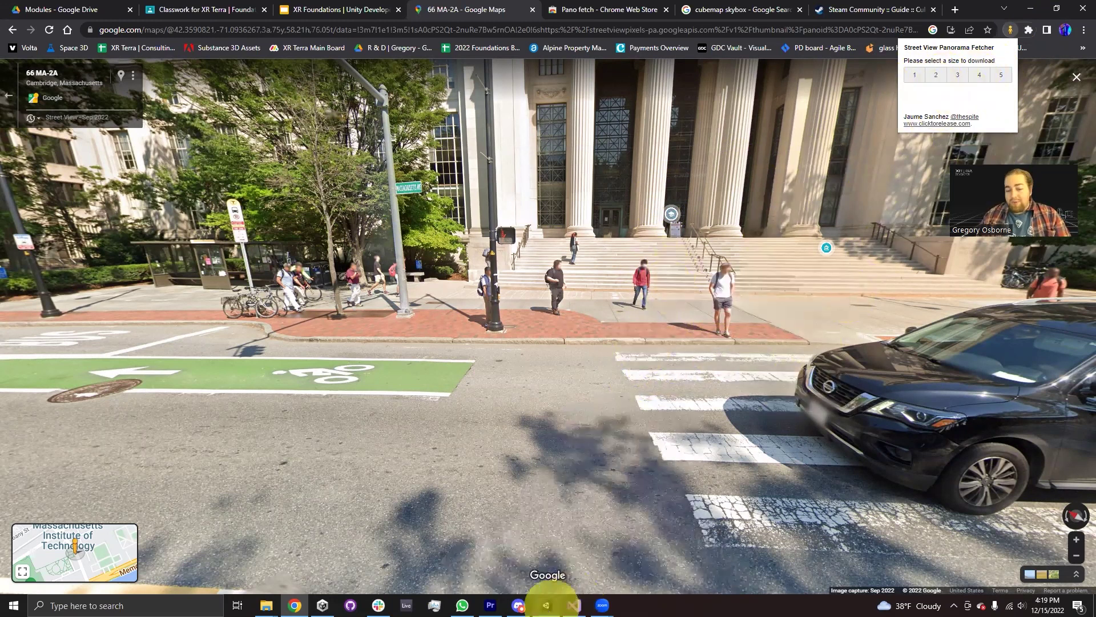
- Back in Unity, open the panorama-A0cPS2Qt texture from Materials > Textures in Windows Photos
{"action": "mouse_move", "coordinate": [546, 605]}
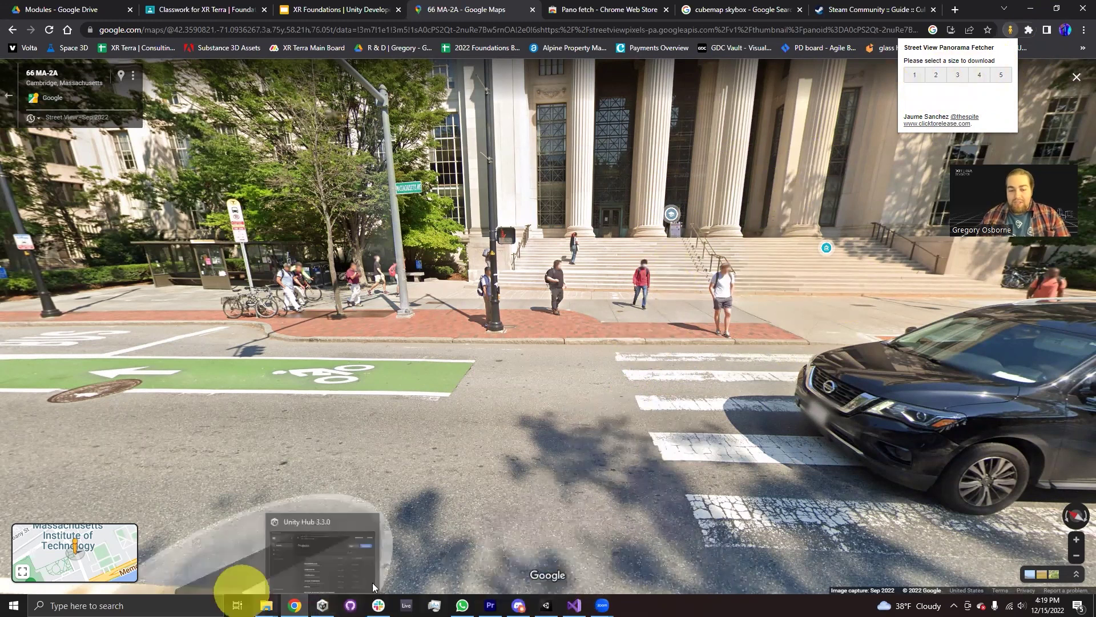
{"action": "left_click", "coordinate": [548, 604]}
{"action": "scroll", "coordinate": [162, 510], "scroll_direction": "up", "scroll_amount": 2}
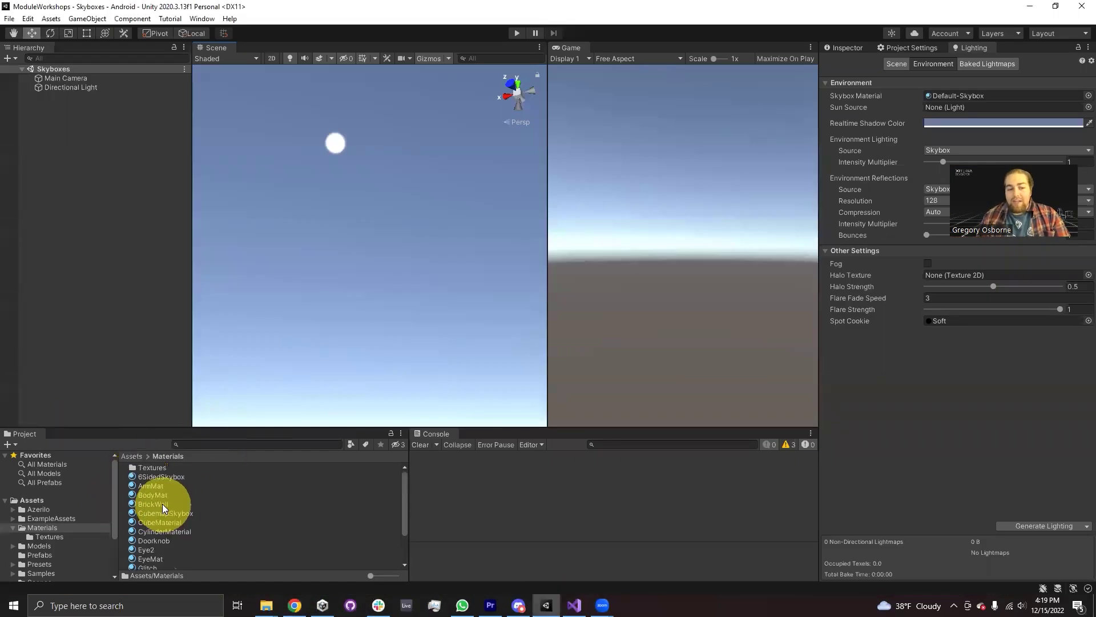
{"action": "double_click", "coordinate": [150, 468]}
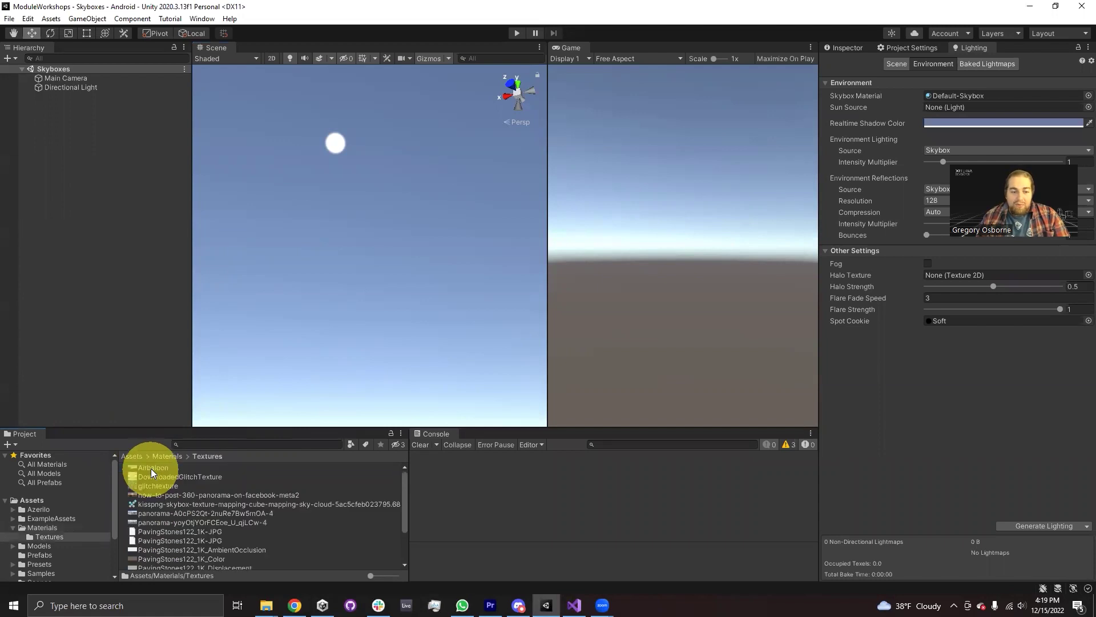
{"action": "left_click", "coordinate": [174, 513]}
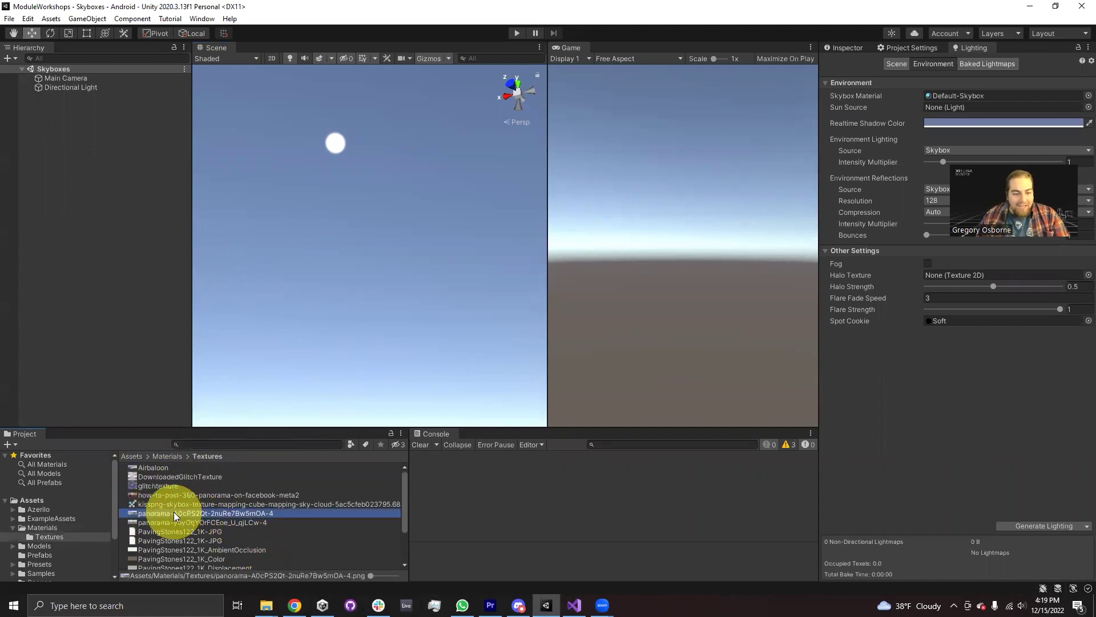
{"action": "double_click", "coordinate": [174, 513]}
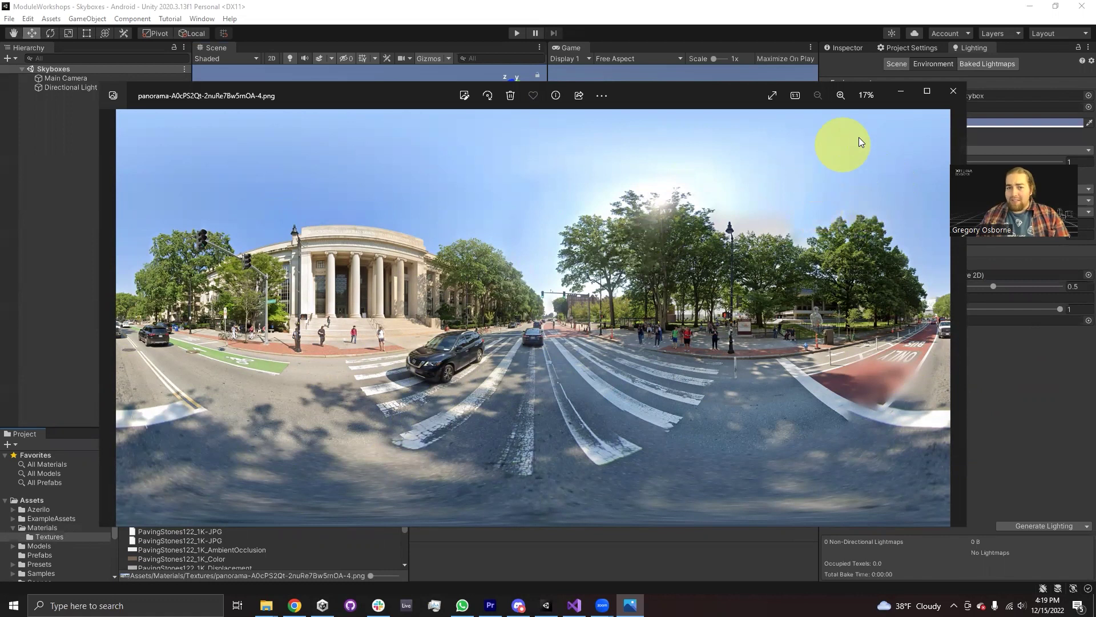
- Close the Photos viewer showing the MIT panorama to return to Unity
{"action": "left_click", "coordinate": [957, 92]}
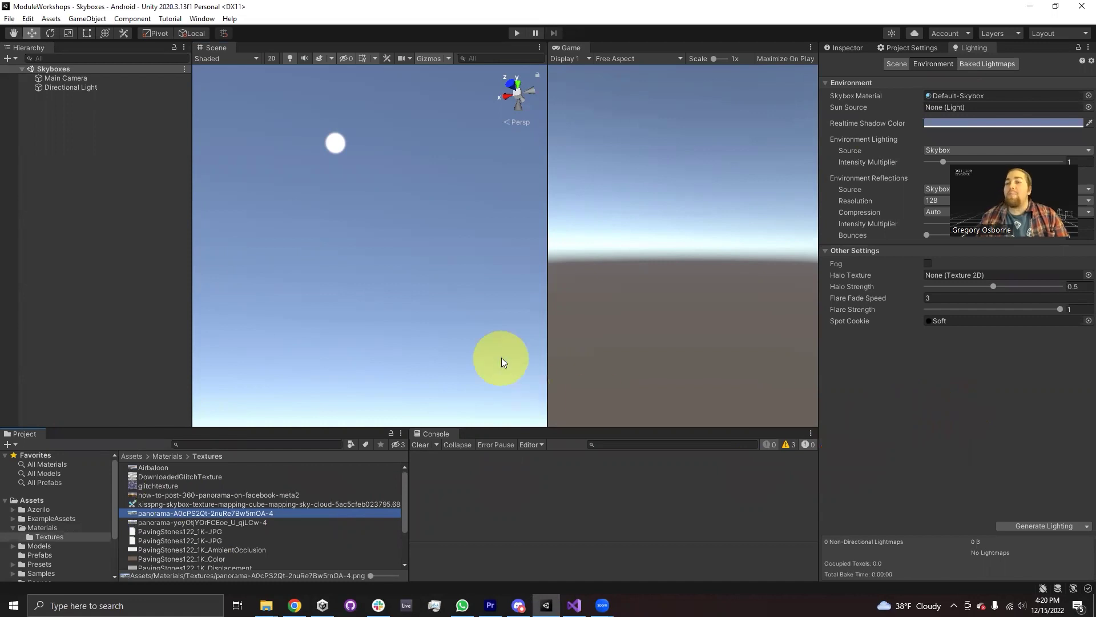
- Create a material named PanoramicSkybox2 in the Materials folder and show it in the Inspector
{"action": "scroll", "coordinate": [202, 505], "scroll_direction": "down", "scroll_amount": 3}
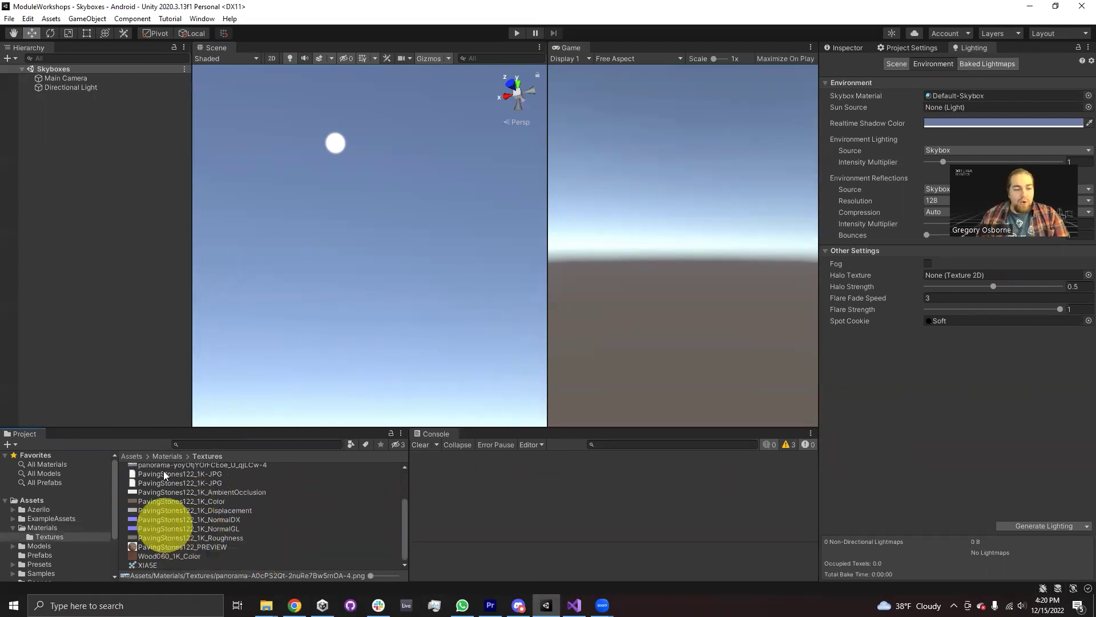
{"action": "left_click", "coordinate": [166, 456]}
{"action": "right_click", "coordinate": [231, 547]}
{"action": "mouse_move", "coordinate": [281, 235]}
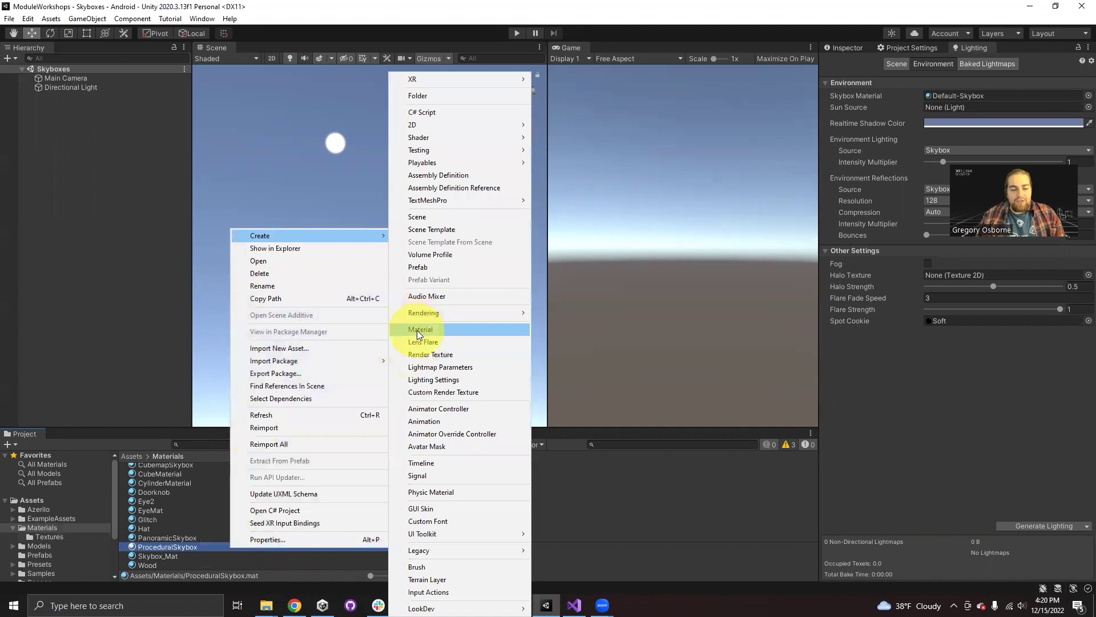
{"action": "left_click", "coordinate": [417, 330]}
{"action": "type", "text": "PanoramicSkybox2"}
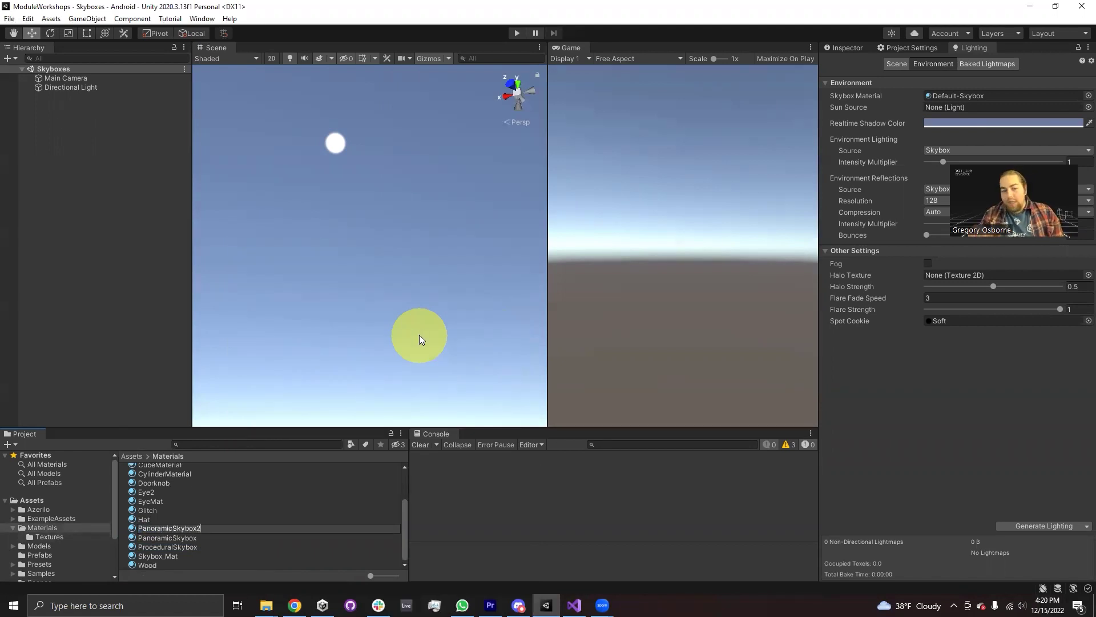
{"action": "key", "text": "Return"}
{"action": "left_click", "coordinate": [844, 48]}
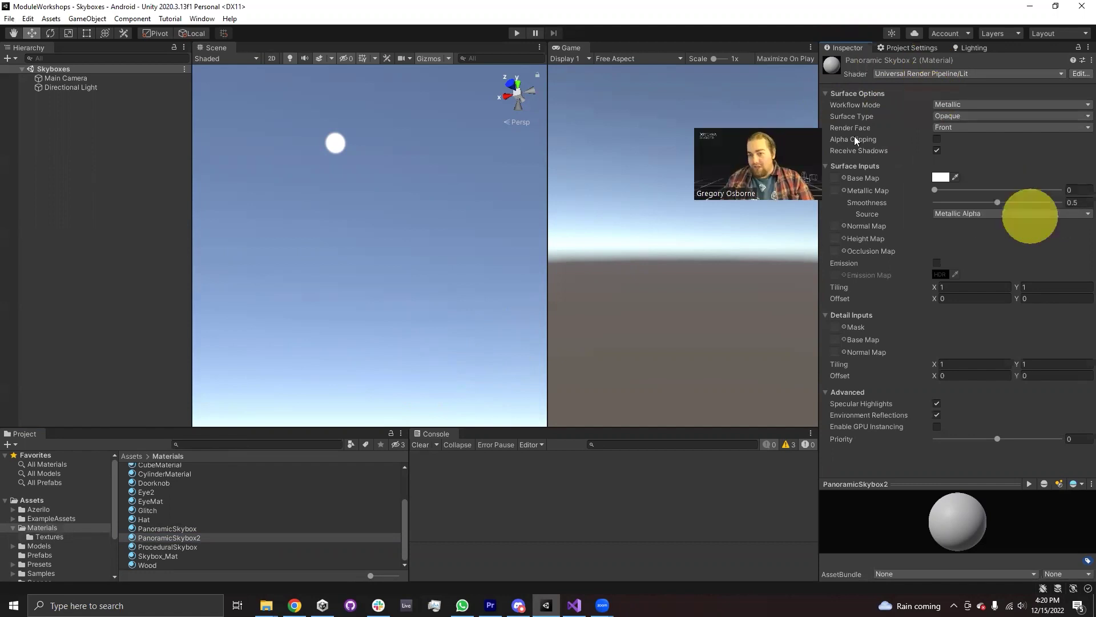
- Switch PanoramicSkybox2's shader to Skybox/Panoramic
{"action": "left_click", "coordinate": [169, 541]}
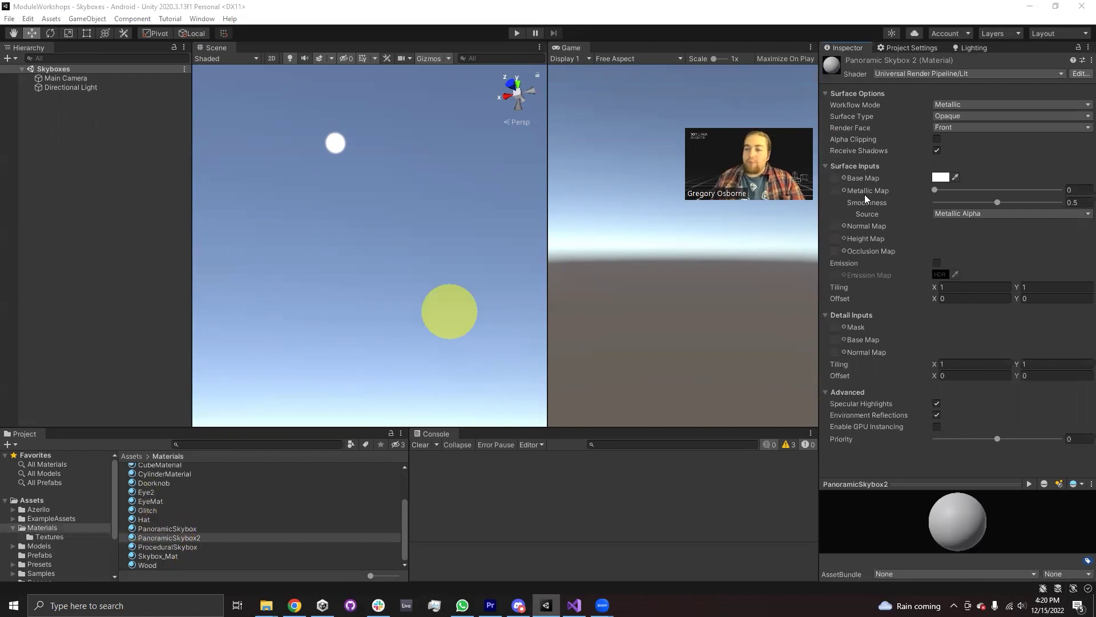
{"action": "left_click", "coordinate": [902, 74]}
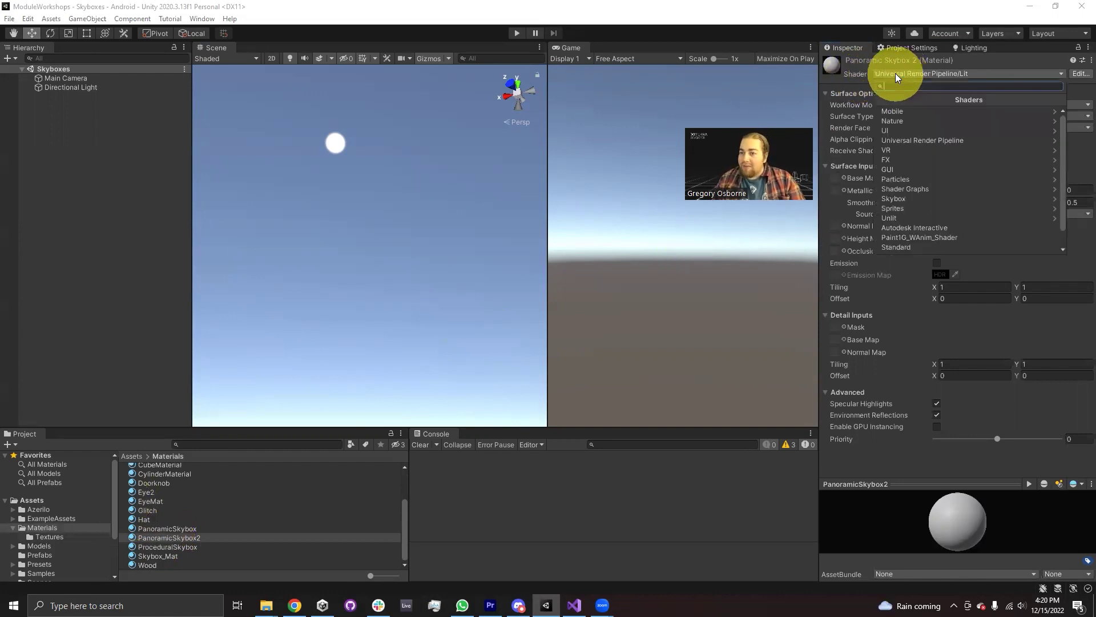
{"action": "left_click", "coordinate": [895, 199]}
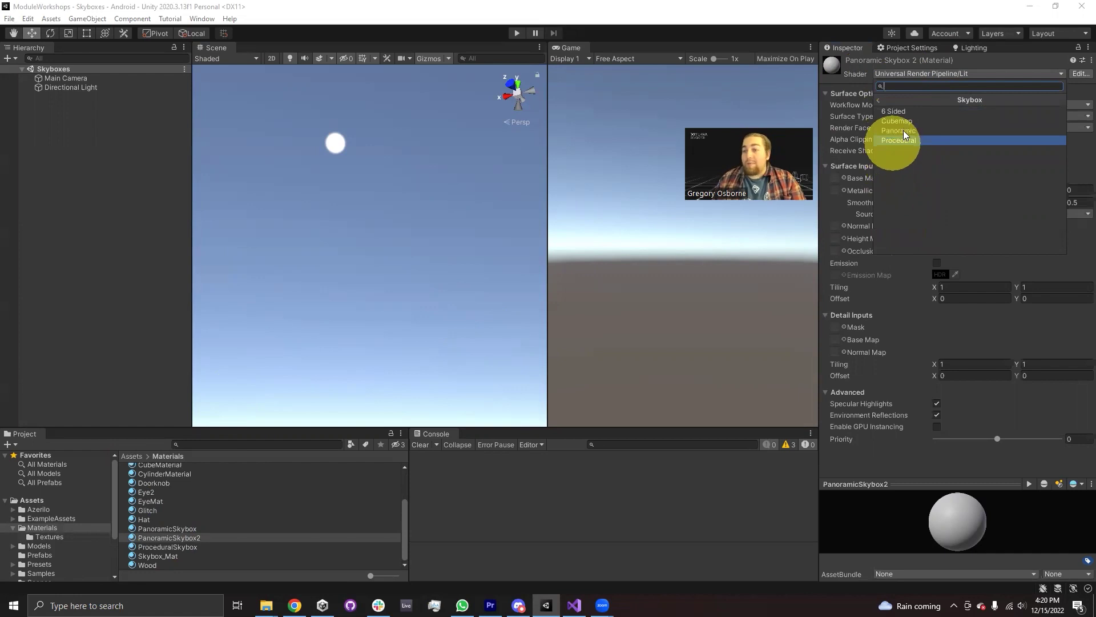
{"action": "left_click", "coordinate": [898, 131]}
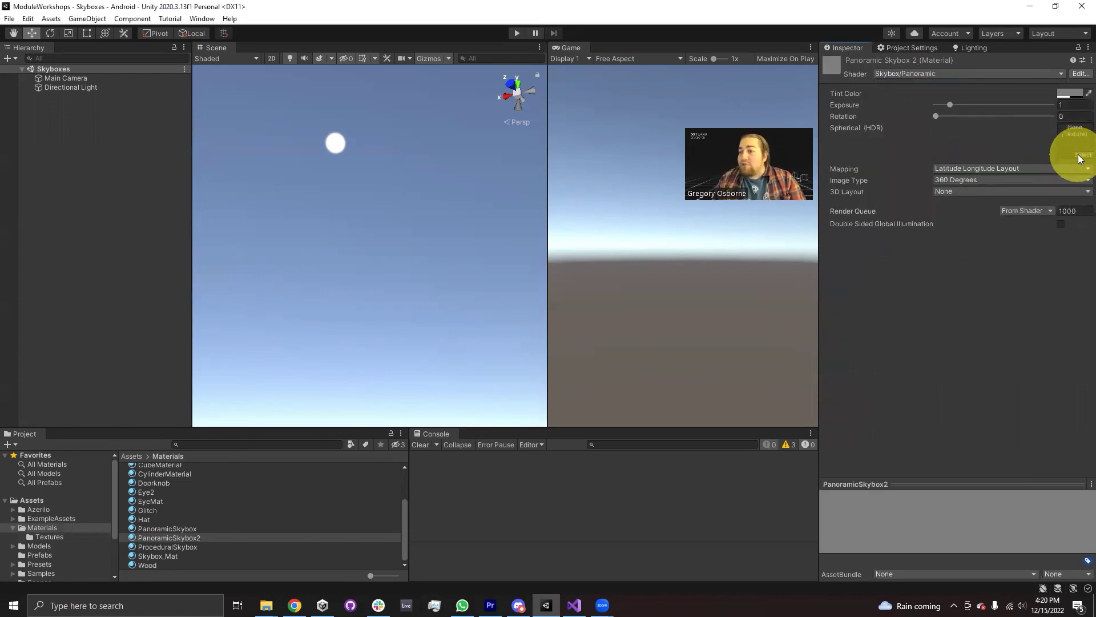
- Assign the MIT street panorama as the Spherical (HDR) texture and try dropping the material into the scene
{"action": "left_click", "coordinate": [1081, 155]}
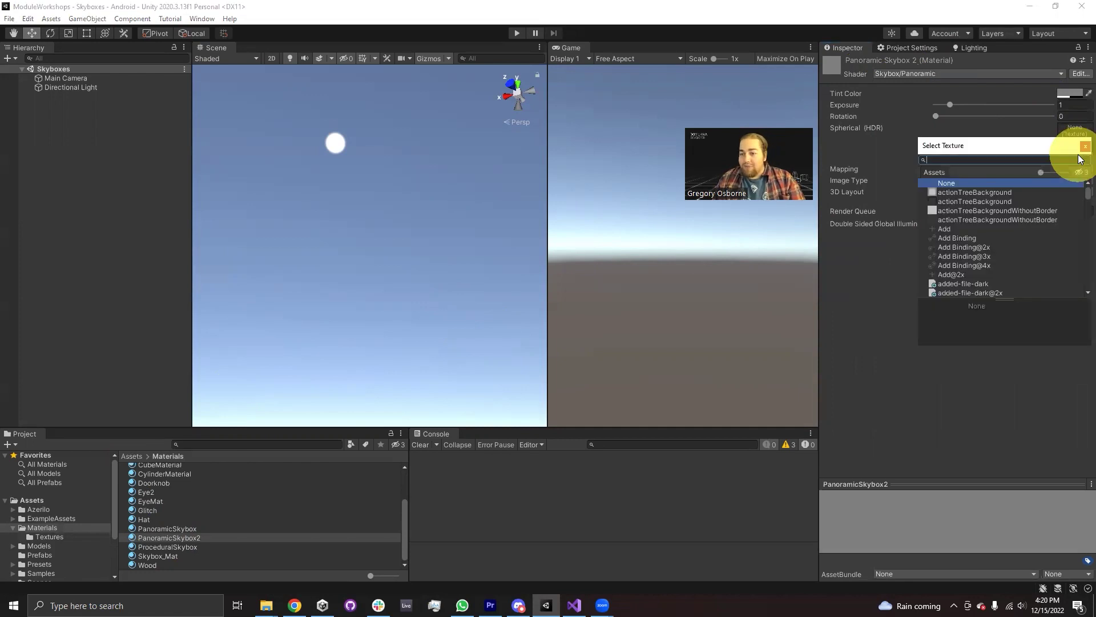
{"action": "type", "text": "pana"}
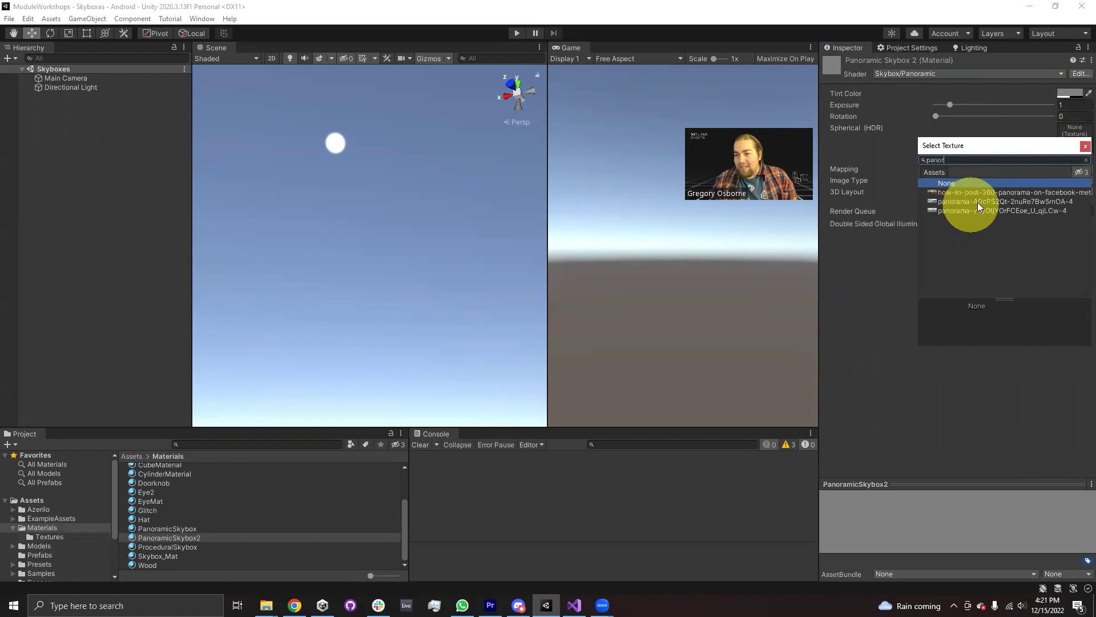
{"action": "left_click", "coordinate": [979, 201]}
{"action": "left_click", "coordinate": [1085, 146]}
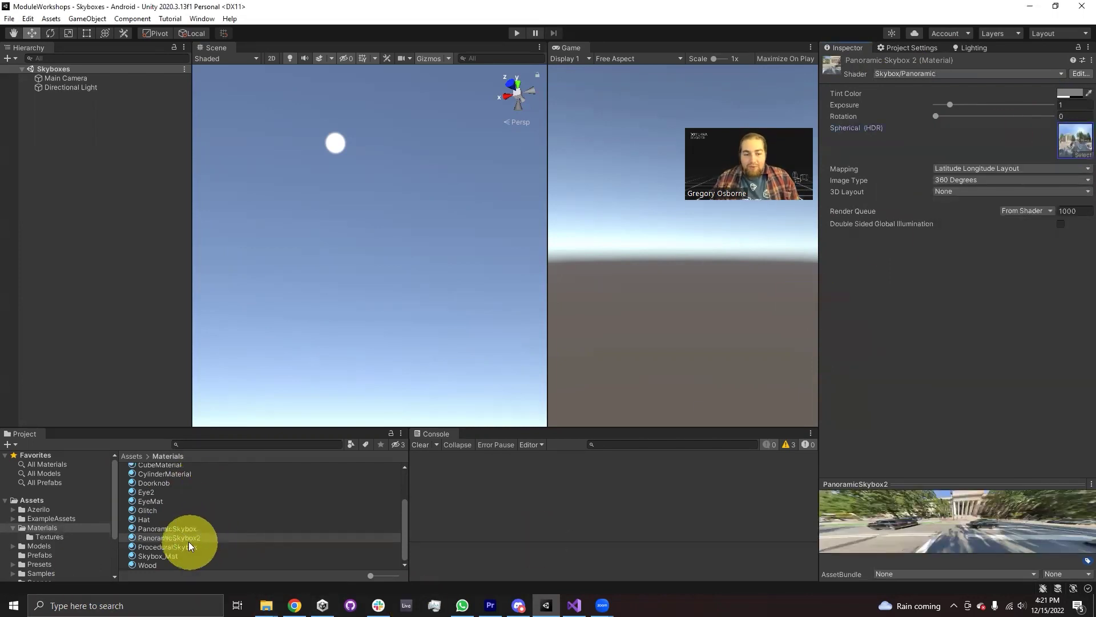
{"action": "left_click_drag", "start_coordinate": [193, 539], "coordinate": [442, 176]}
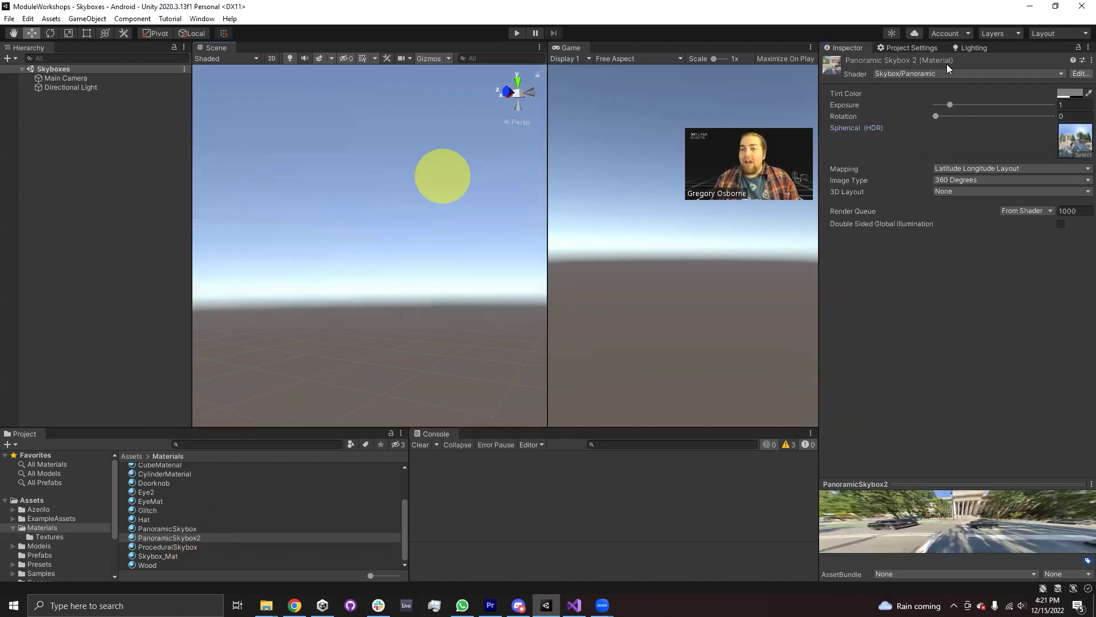
{"action": "left_click", "coordinate": [972, 48]}
- Assign PanoramicSkybox2 to Lighting > Environment Skybox Material and orbit to view the street panorama
{"action": "left_click", "coordinate": [202, 19]}
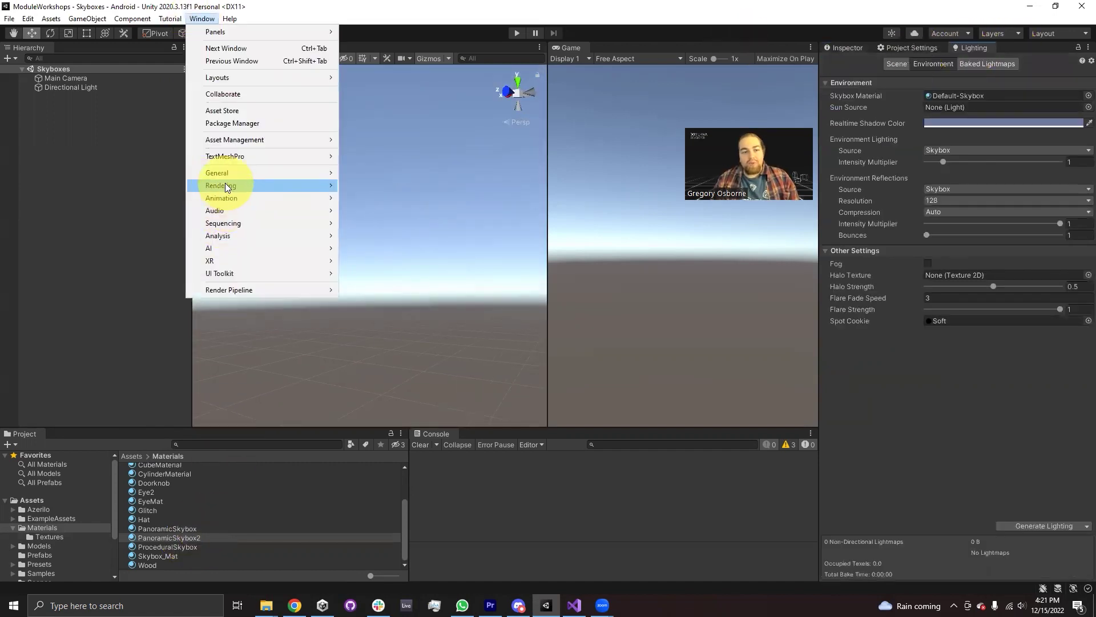
{"action": "mouse_move", "coordinate": [274, 185]}
{"action": "left_click", "coordinate": [967, 50]}
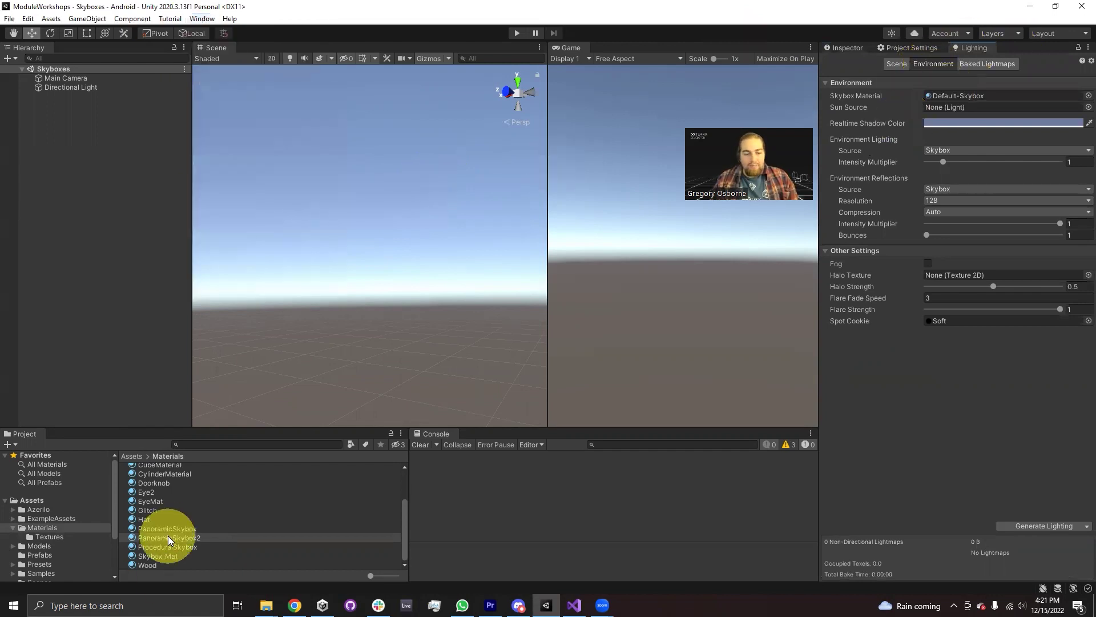
{"action": "left_click_drag", "start_coordinate": [166, 537], "coordinate": [947, 98]}
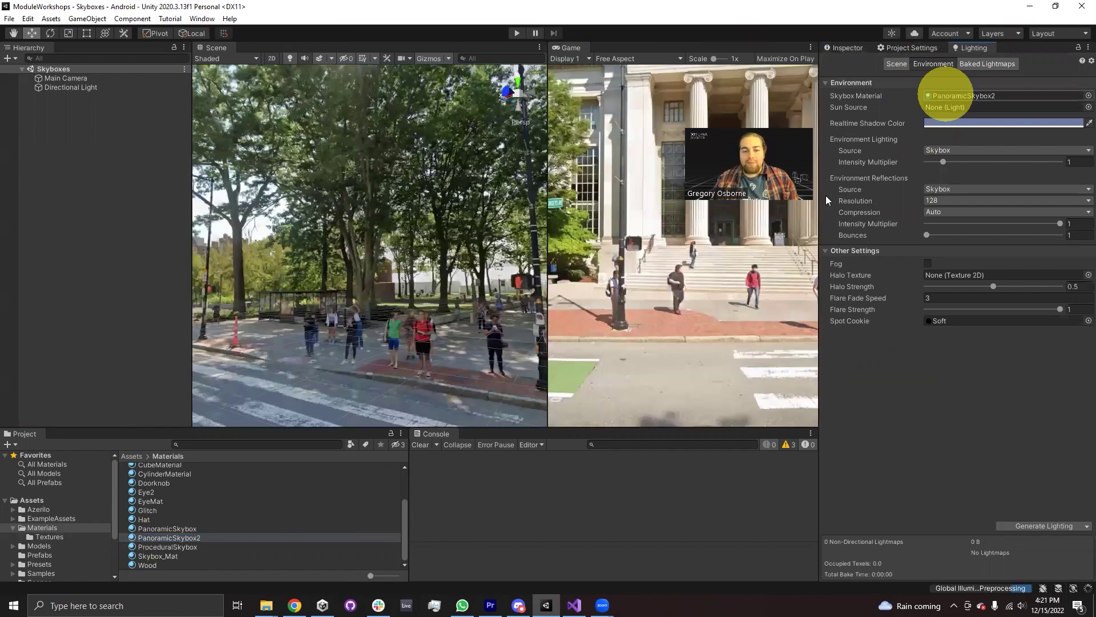
{"action": "left_click_drag", "start_coordinate": [486, 274], "coordinate": [598, 255], "text": "alt"}
{"action": "left_click_drag", "start_coordinate": [822, 260], "coordinate": [450, 234], "text": "alt"}
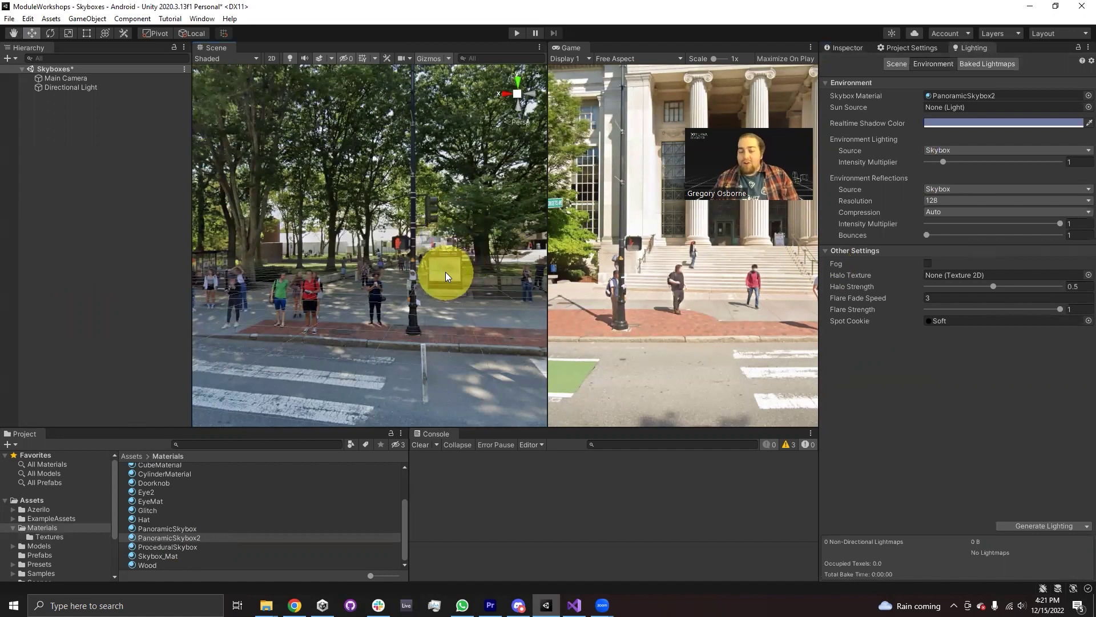
- Keep PanoramicSkybox2 at 360 Degrees image type with Latitude Longitude Layout mapping, then look around
{"action": "left_click", "coordinate": [854, 51]}
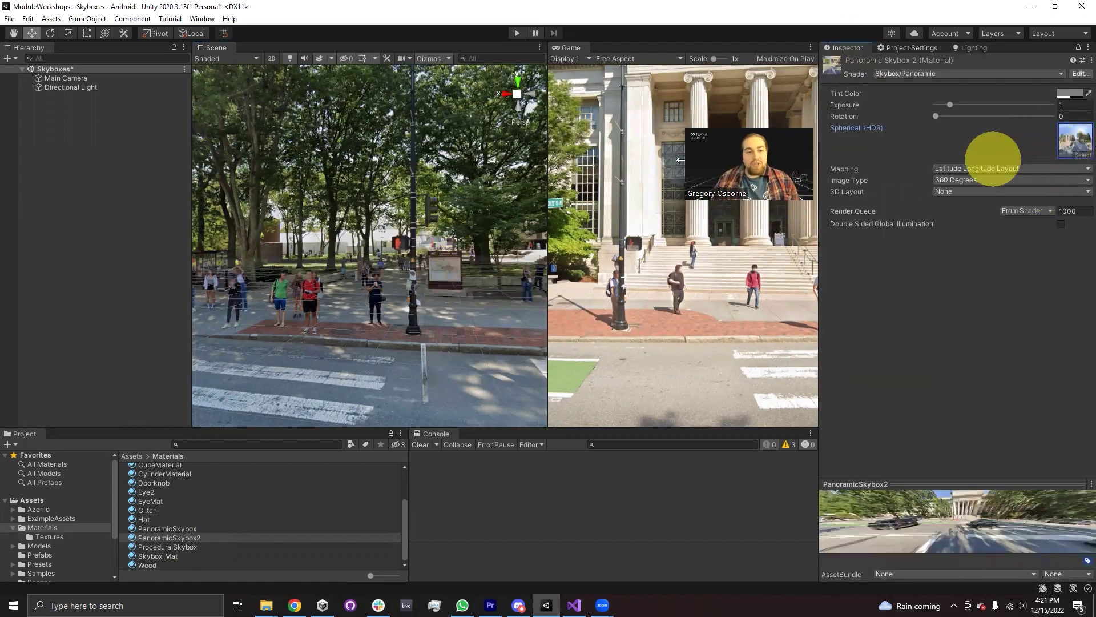
{"action": "left_click", "coordinate": [962, 180]}
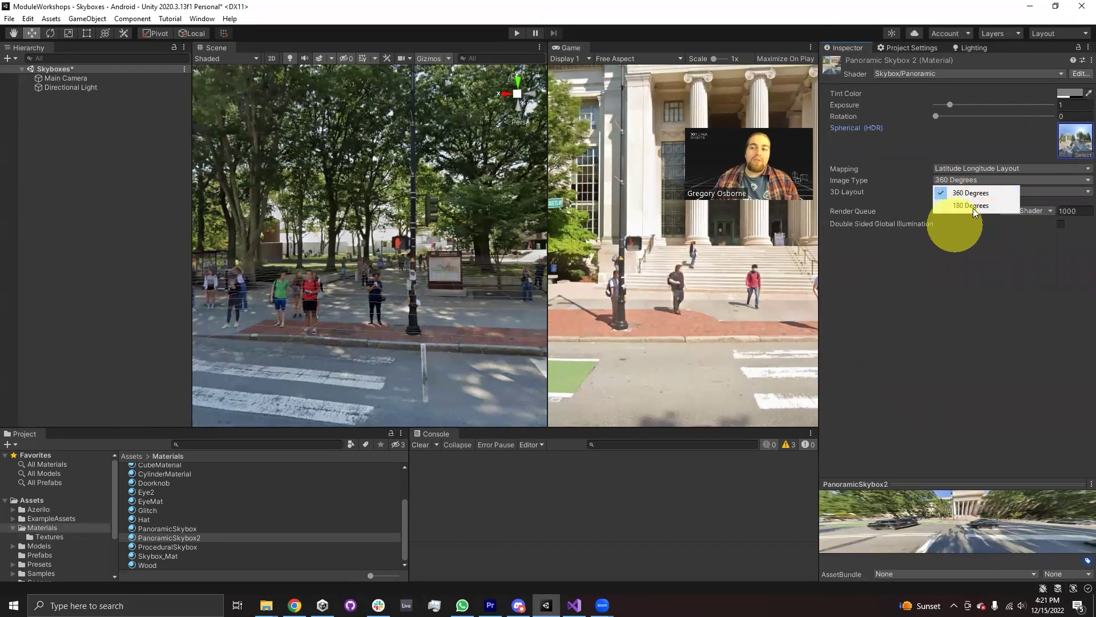
{"action": "left_click", "coordinate": [954, 267]}
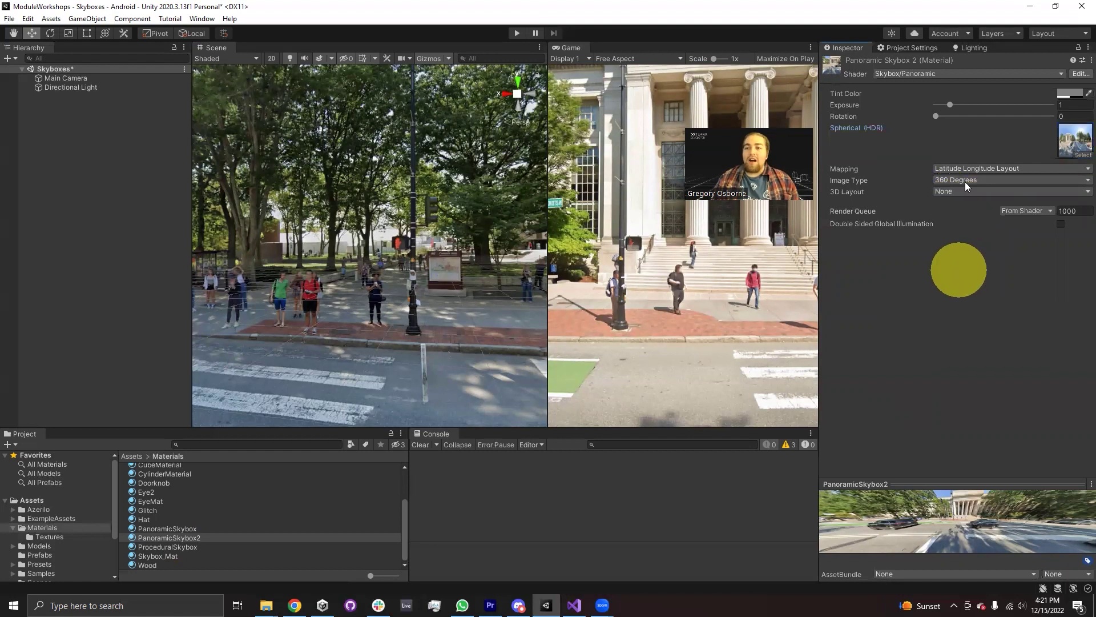
{"action": "left_click", "coordinate": [964, 169]}
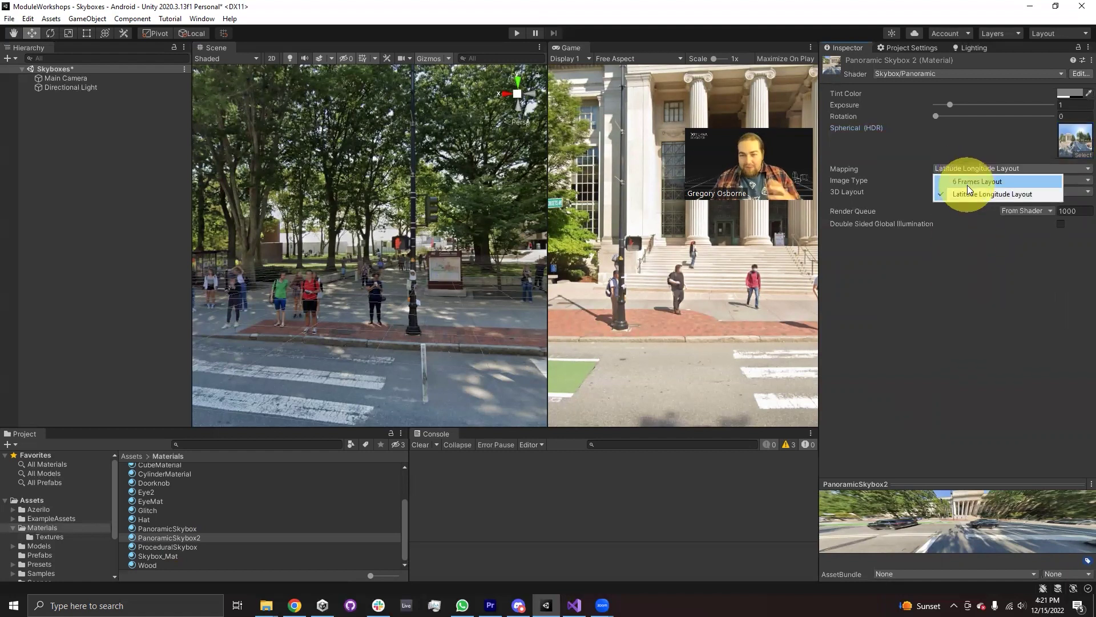
{"action": "left_click", "coordinate": [884, 289]}
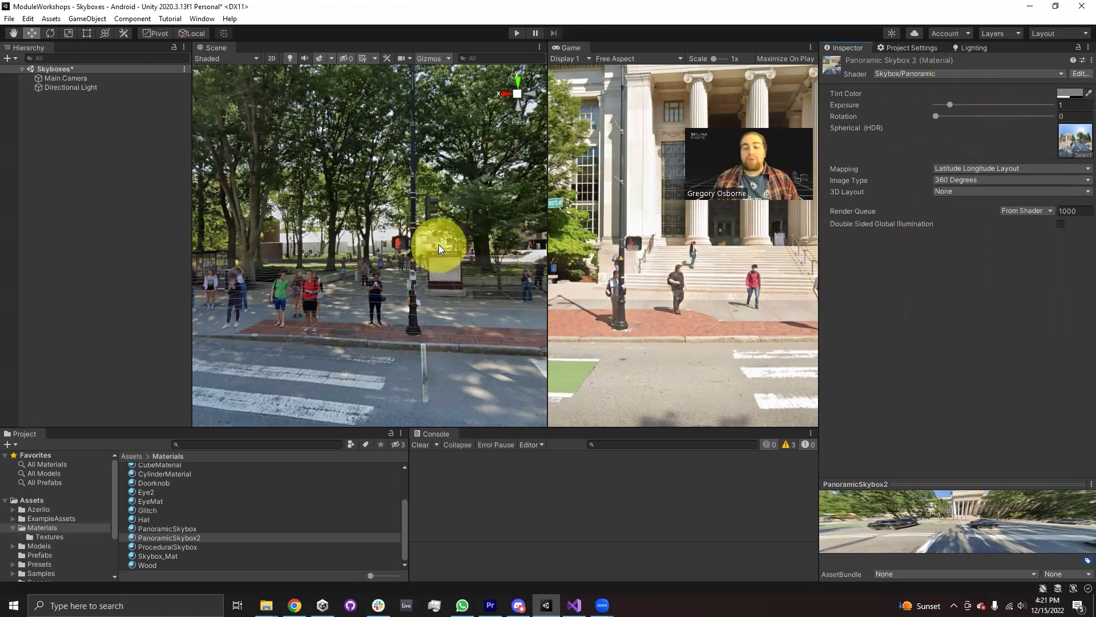
{"action": "right_click_drag", "start_coordinate": [445, 245], "coordinate": [286, 240]}
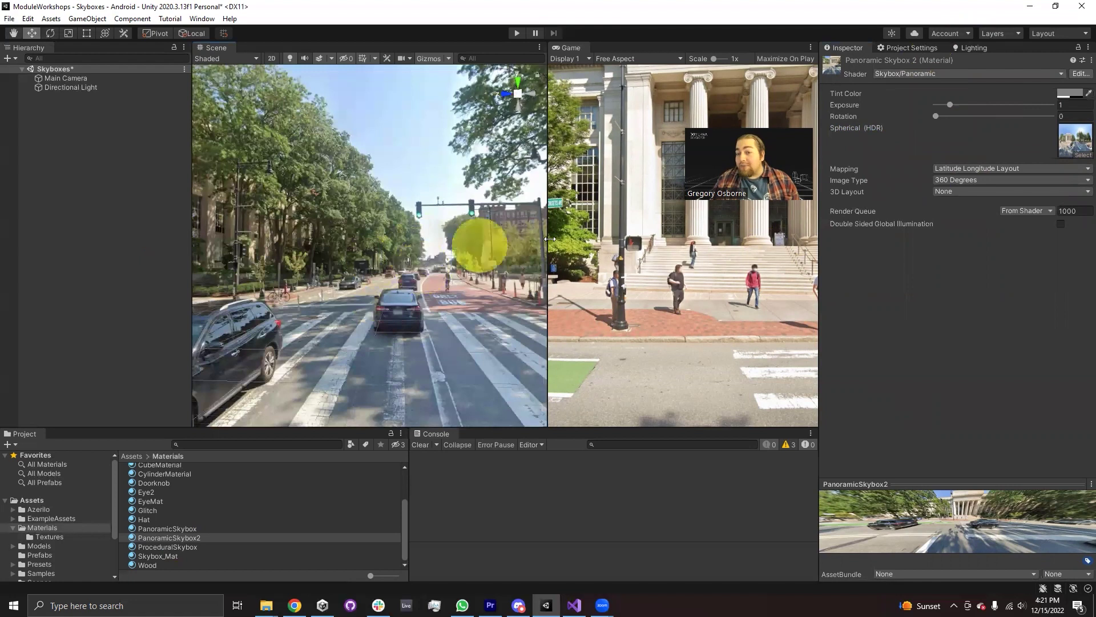
- Return to the XR Foundations slide deck in Chrome and go back to slide 7, Skyboxes
{"action": "left_click", "coordinate": [295, 605]}
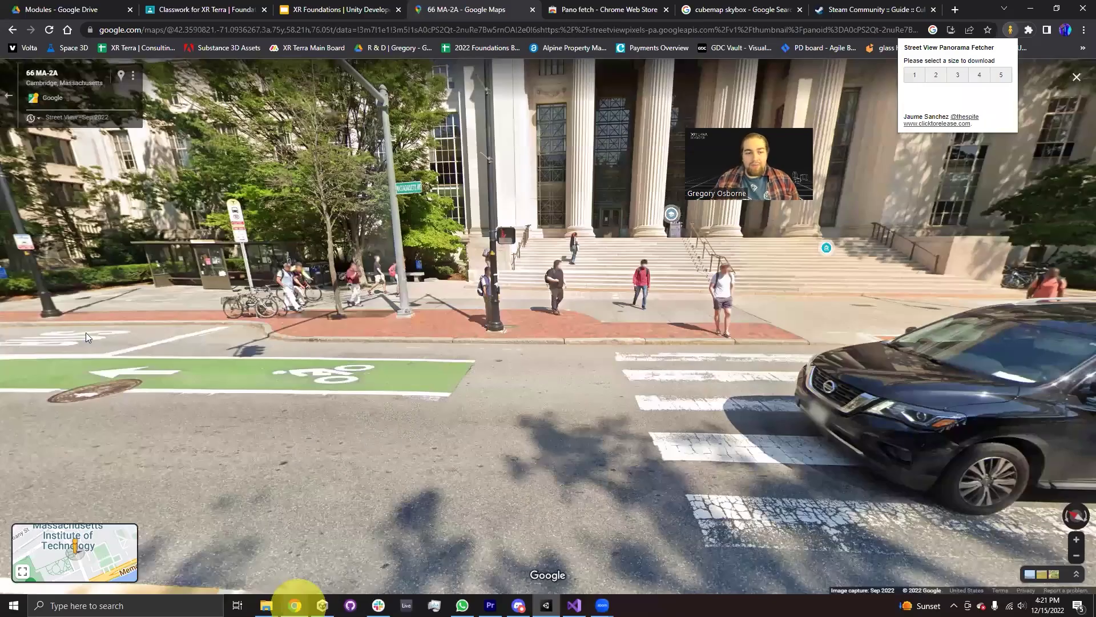
{"action": "left_click", "coordinate": [324, 11]}
{"action": "key", "text": "Up"}
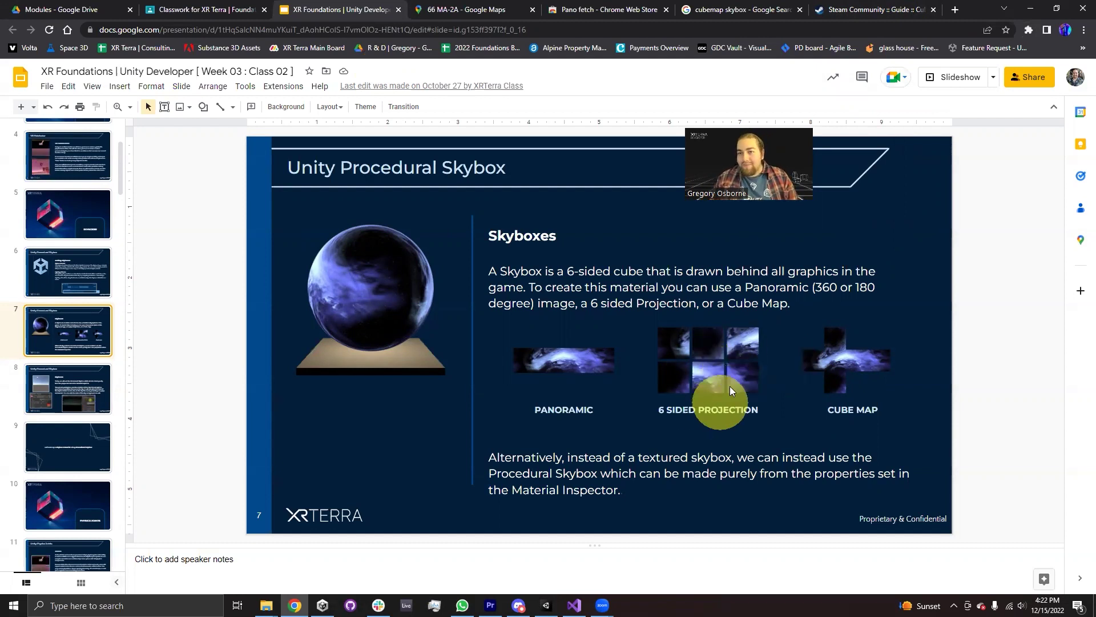
- Save the cloud_layers cubemap image from the Steam guide to Downloads as DownloadedForWorkshopCube
{"action": "left_click", "coordinate": [871, 10]}
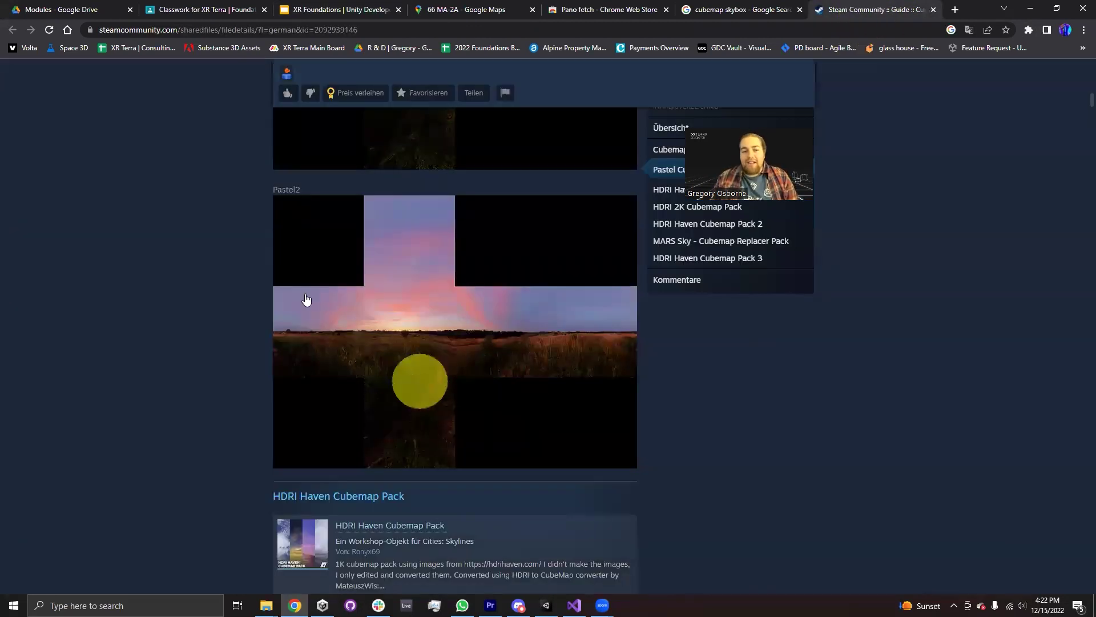
{"action": "scroll", "coordinate": [433, 309], "scroll_direction": "up", "scroll_amount": 5}
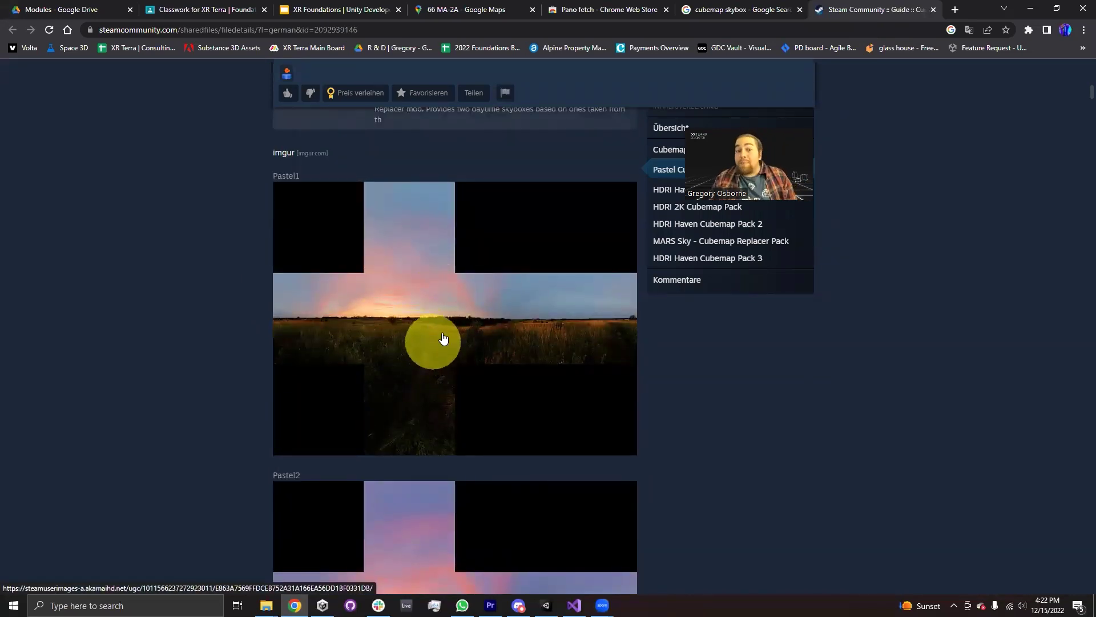
{"action": "scroll", "coordinate": [461, 323], "scroll_direction": "up", "scroll_amount": 4}
{"action": "scroll", "coordinate": [466, 330], "scroll_direction": "down", "scroll_amount": 8}
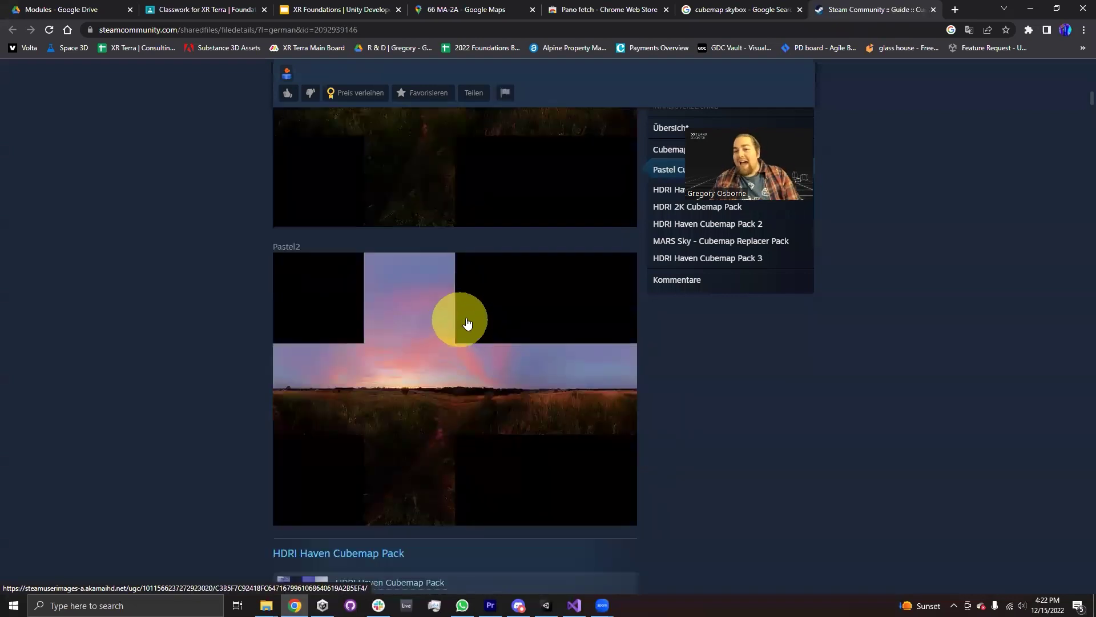
{"action": "scroll", "coordinate": [460, 328], "scroll_direction": "up", "scroll_amount": 3}
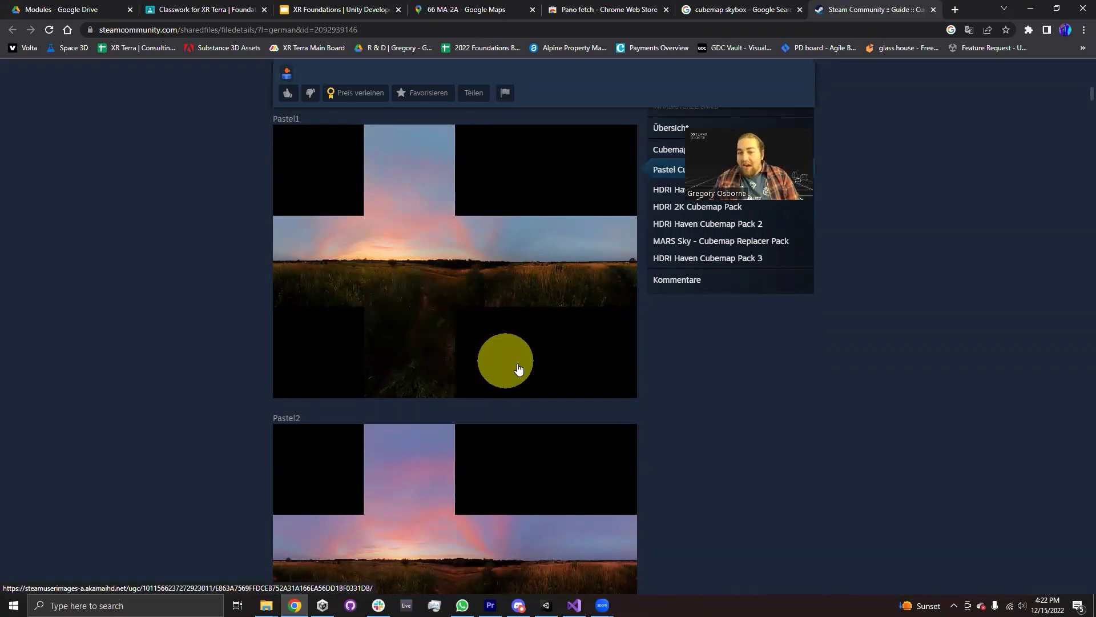
{"action": "scroll", "coordinate": [530, 367], "scroll_direction": "down", "scroll_amount": 10}
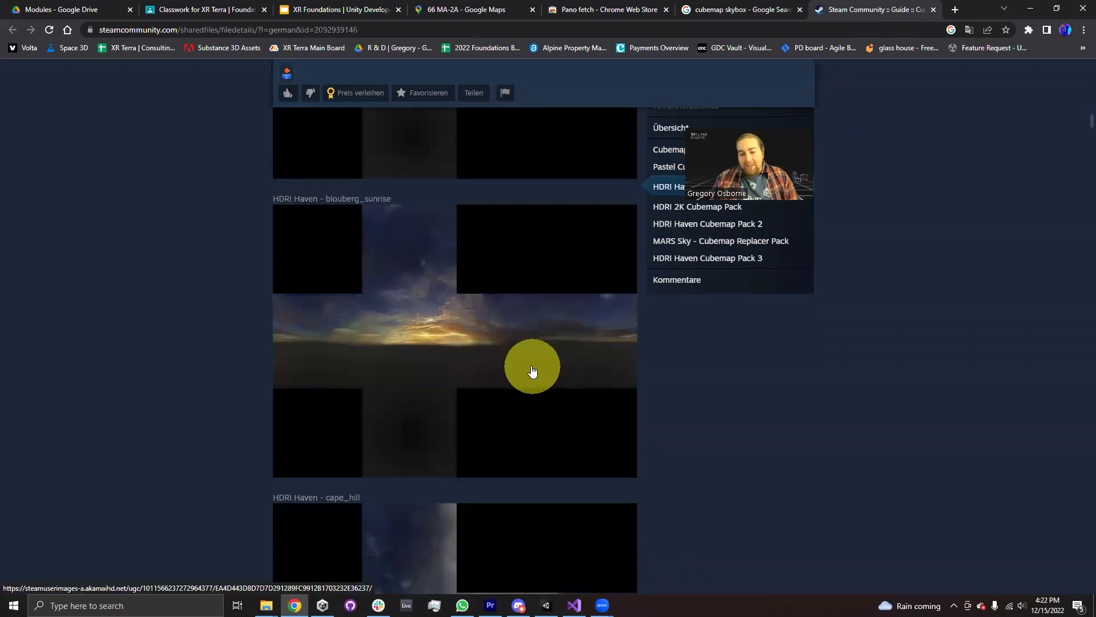
{"action": "scroll", "coordinate": [494, 354], "scroll_direction": "down", "scroll_amount": 2}
{"action": "scroll", "coordinate": [494, 354], "scroll_direction": "down", "scroll_amount": 9}
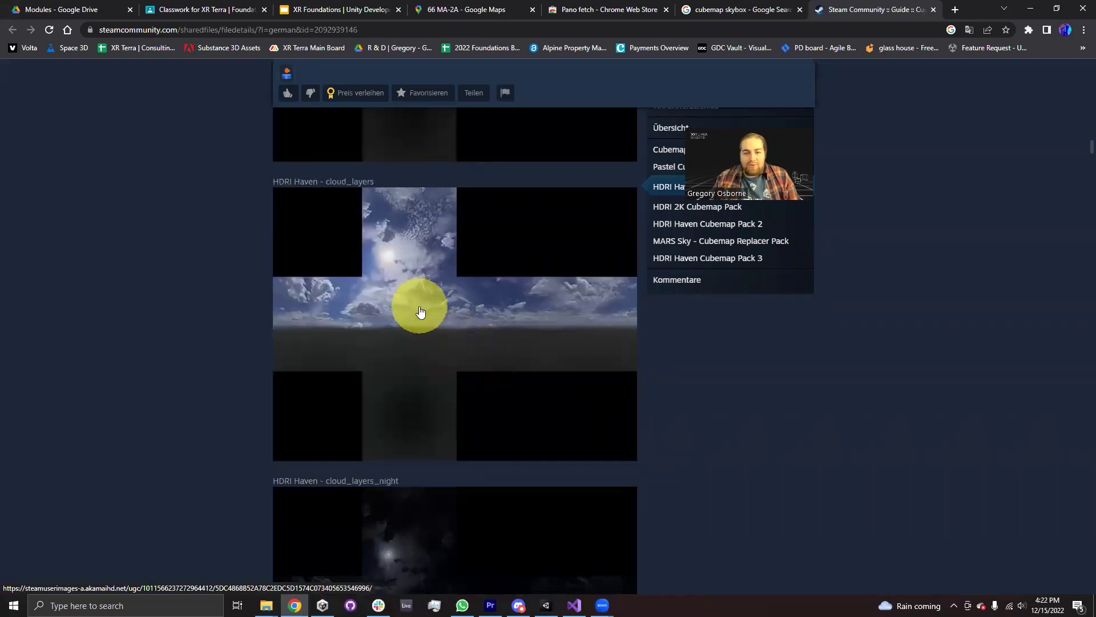
{"action": "right_click", "coordinate": [428, 311]}
{"action": "left_click", "coordinate": [462, 435]}
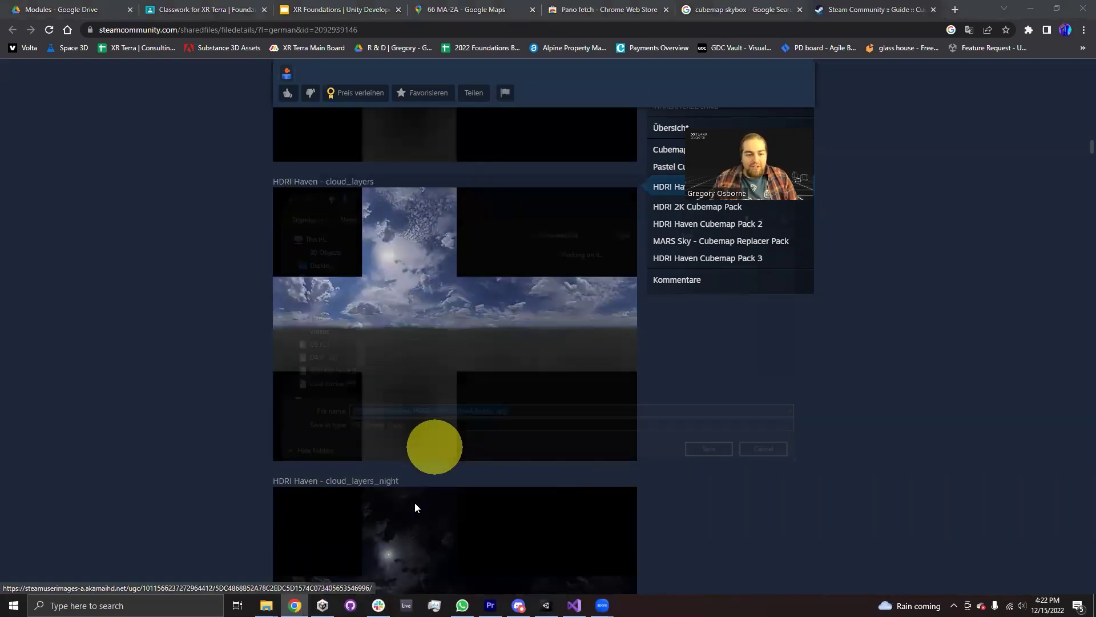
{"action": "type", "text": "DownloadedFor"}
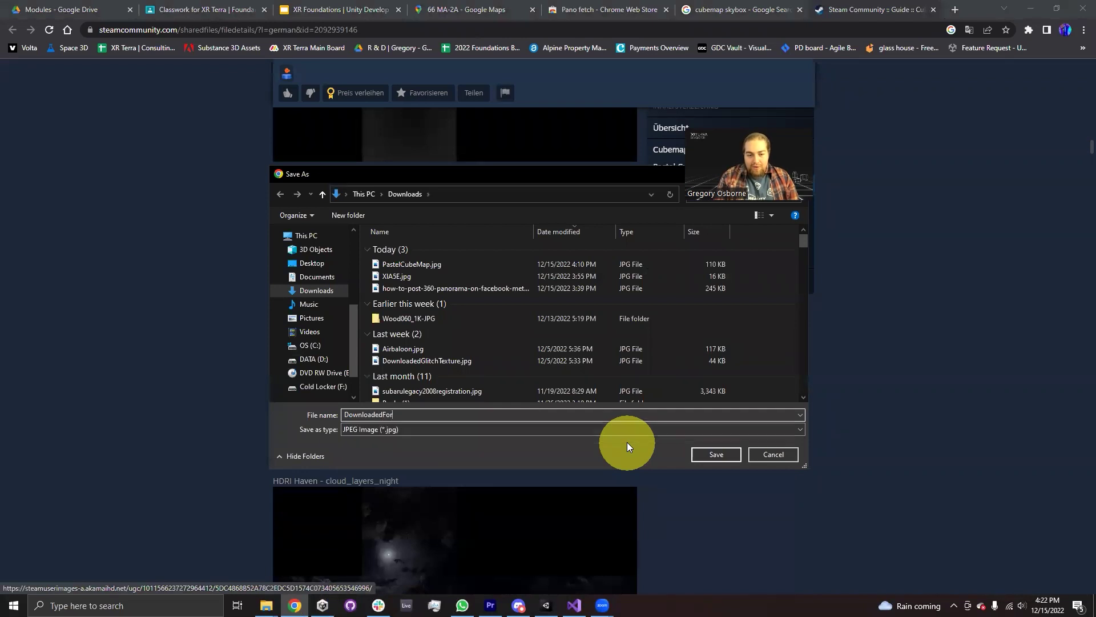
{"action": "type", "text": "WorkshopCubemap"}
{"action": "key", "text": "Return"}
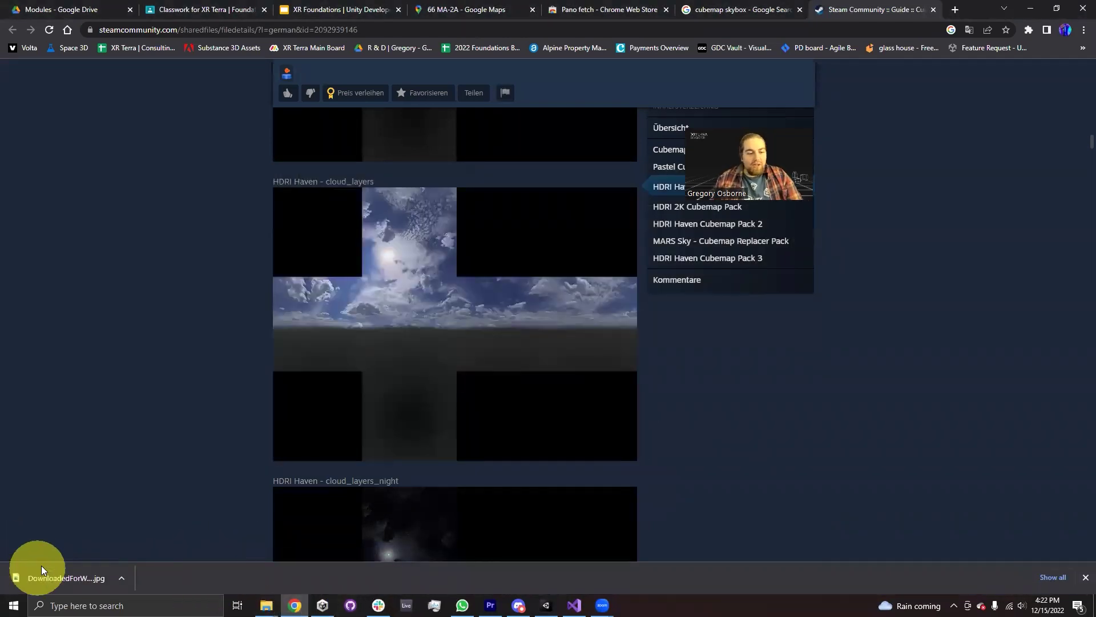
- Import the downloaded JPG into Assets/Materials/Textures and select DownloadedForWorkshopCubemap
{"action": "left_click_drag", "start_coordinate": [36, 573], "coordinate": [143, 467]}
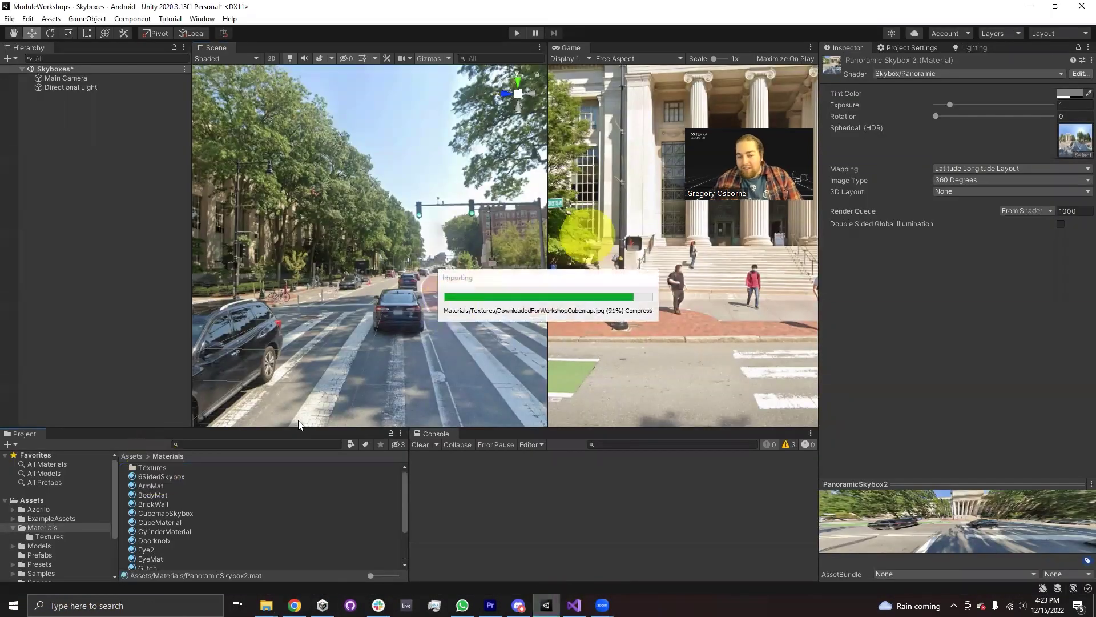
{"action": "double_click", "coordinate": [146, 467]}
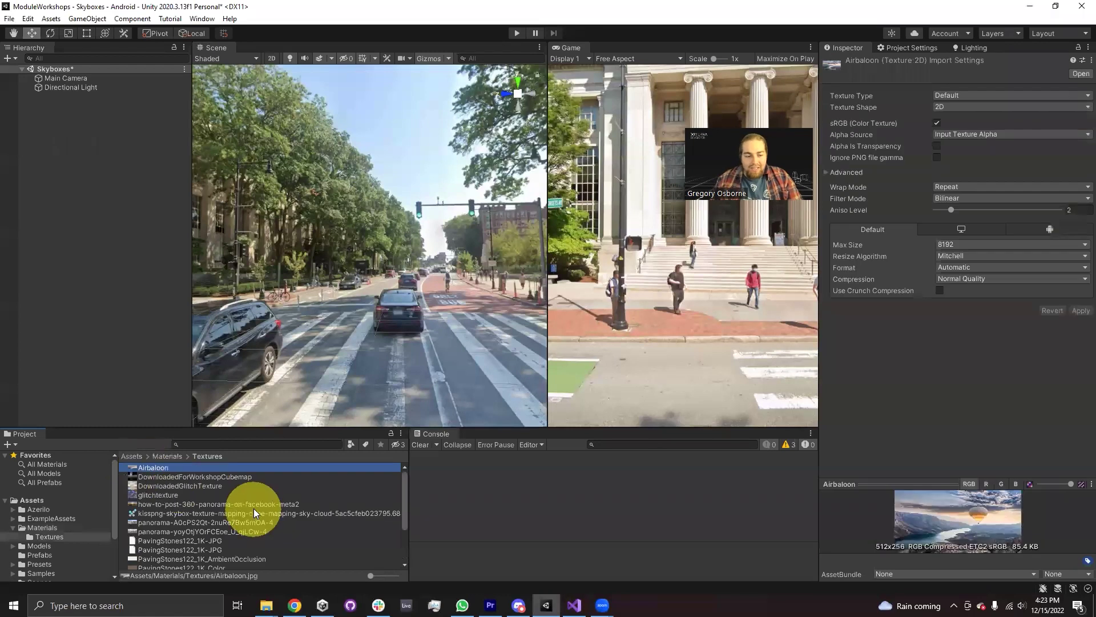
{"action": "scroll", "coordinate": [253, 508], "scroll_direction": "down", "scroll_amount": 2}
{"action": "scroll", "coordinate": [190, 483], "scroll_direction": "up", "scroll_amount": 2}
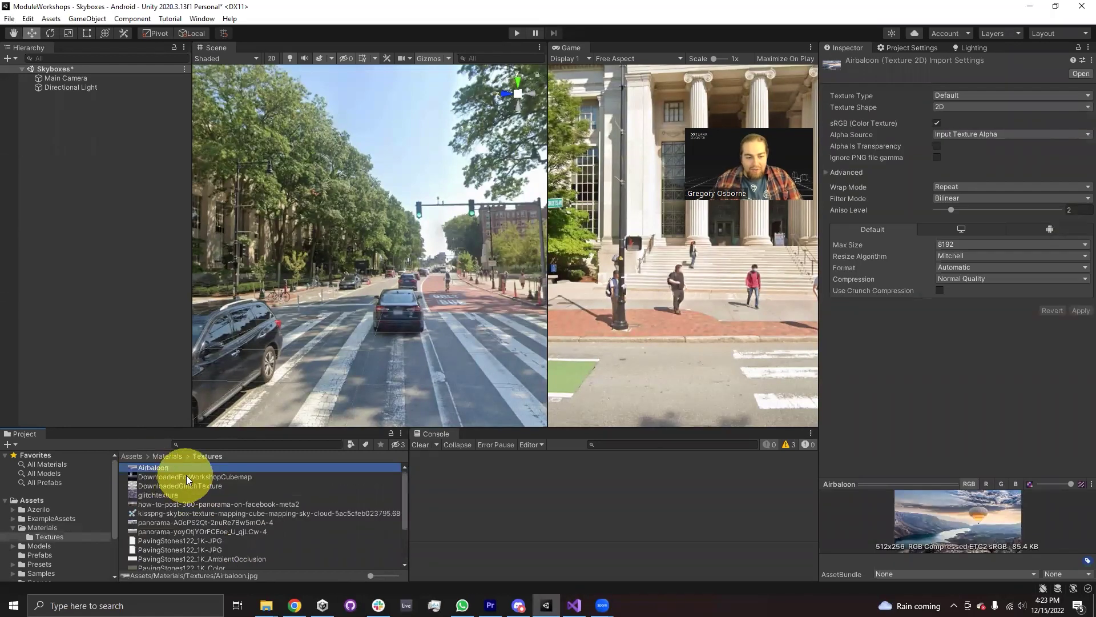
{"action": "left_click", "coordinate": [186, 477]}
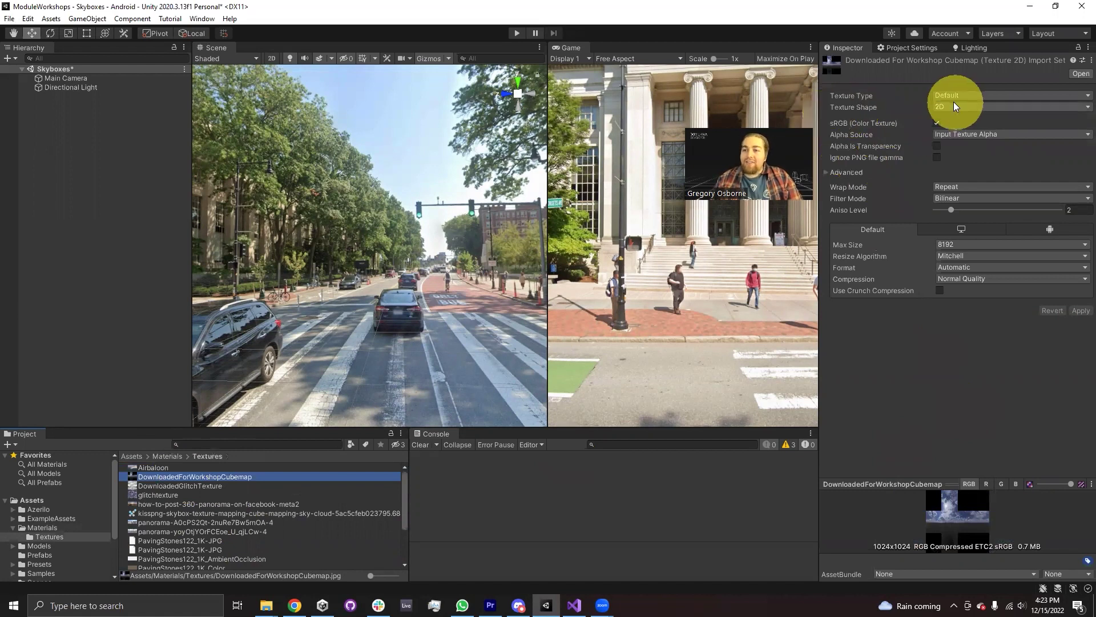
{"action": "left_click", "coordinate": [164, 476]}
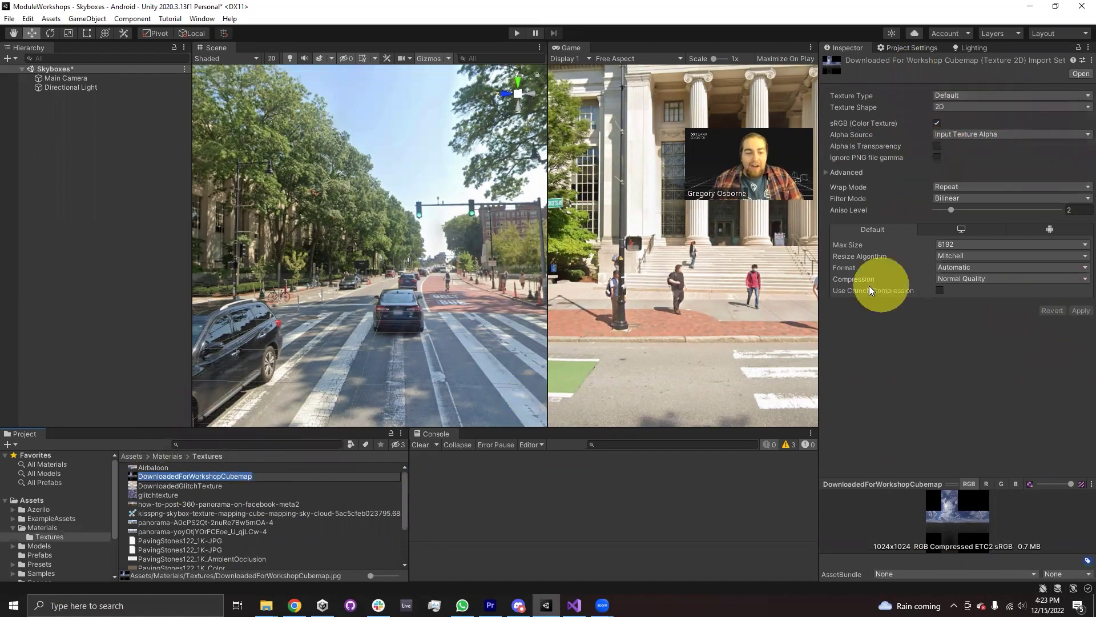
- Keep Texture Type as Default and set the texture's Texture Shape to Cube
{"action": "left_click", "coordinate": [948, 95]}
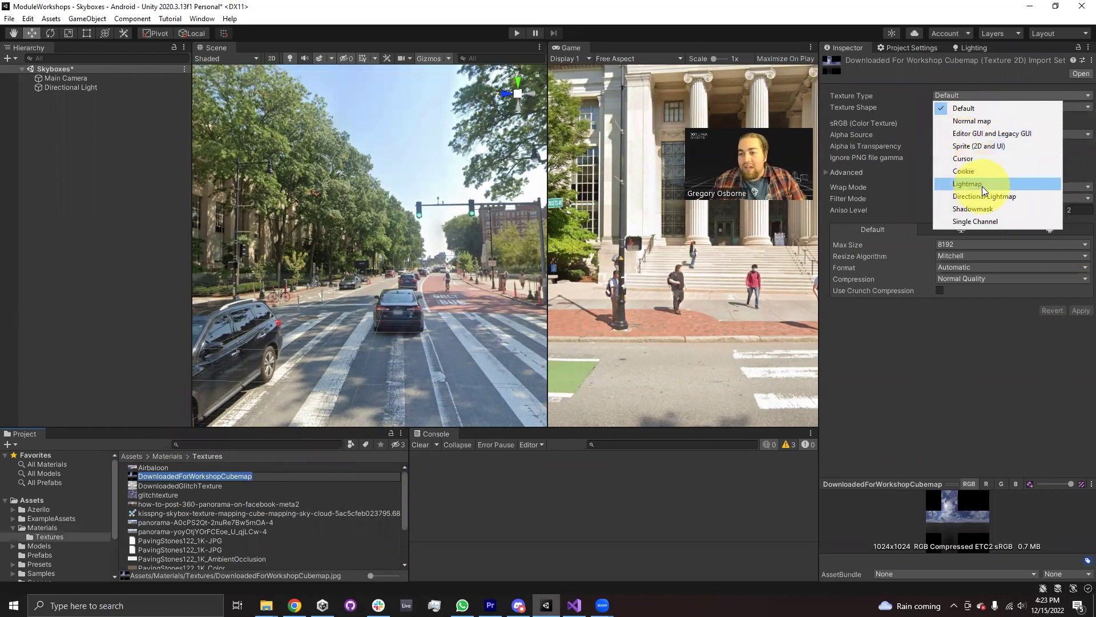
{"action": "left_click", "coordinate": [892, 380]}
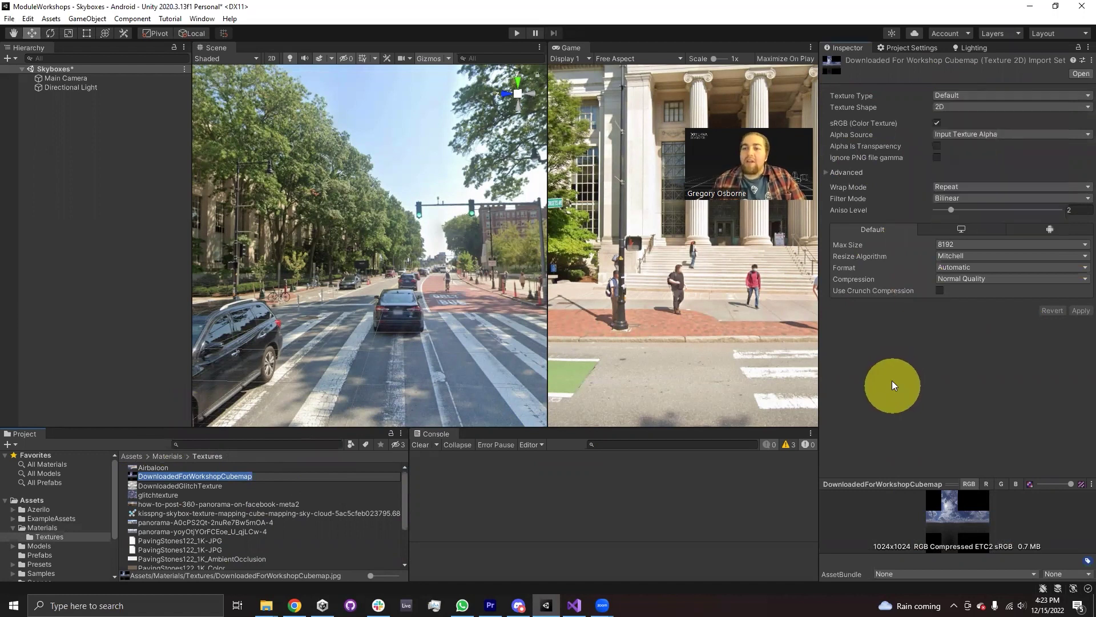
{"action": "left_click", "coordinate": [951, 108]}
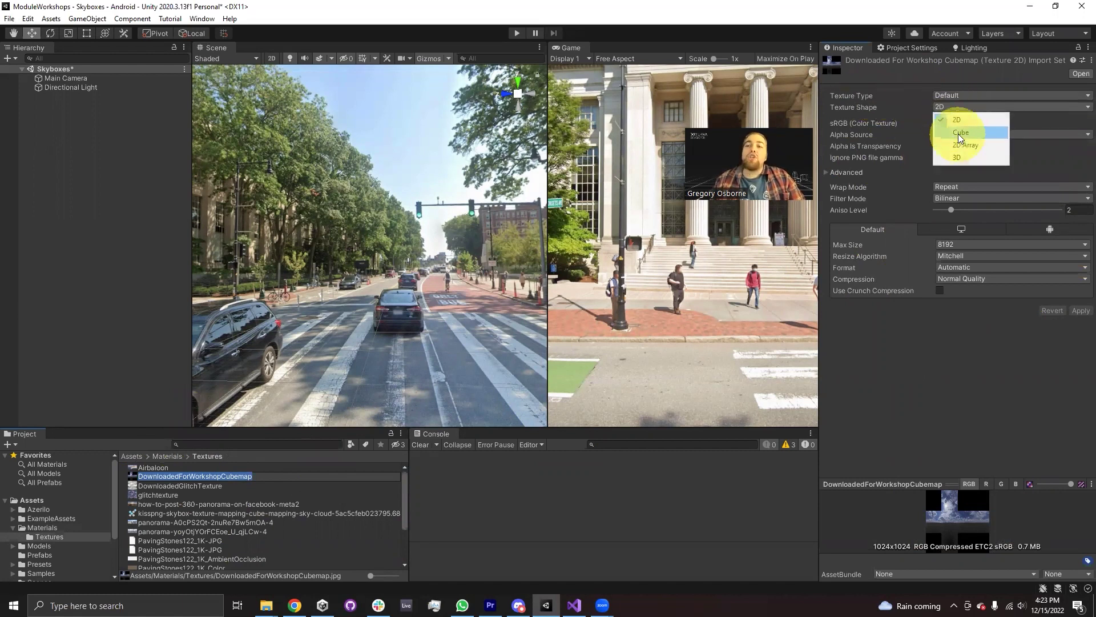
{"action": "left_click", "coordinate": [959, 134]}
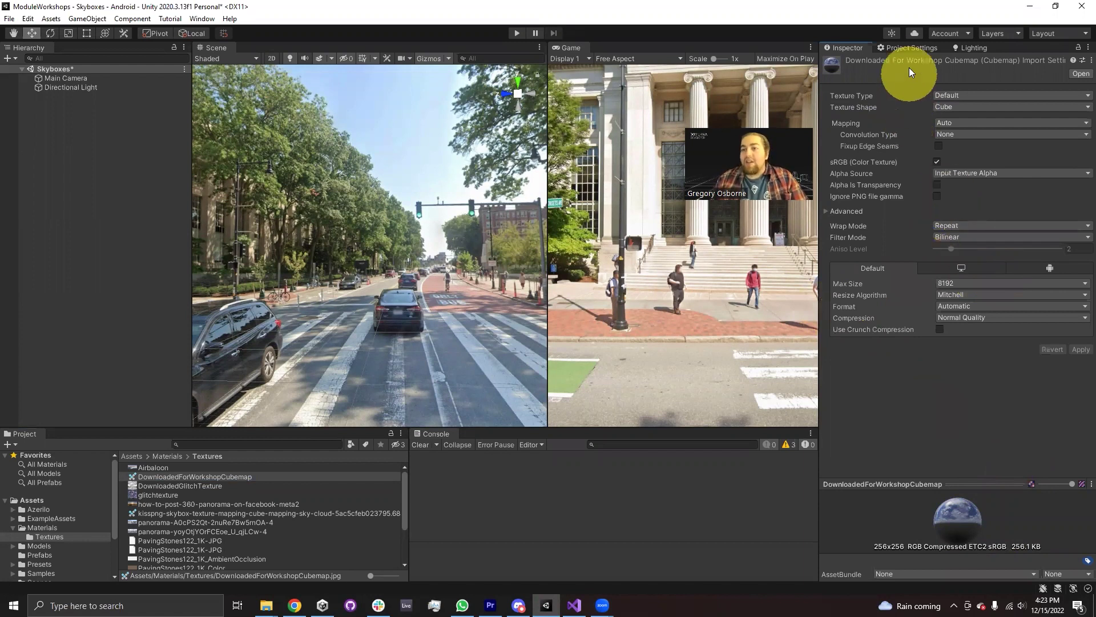
- Create a new material named CubemapMaterial2 in the Materials folder
{"action": "left_click", "coordinate": [38, 528]}
{"action": "right_click", "coordinate": [221, 540]}
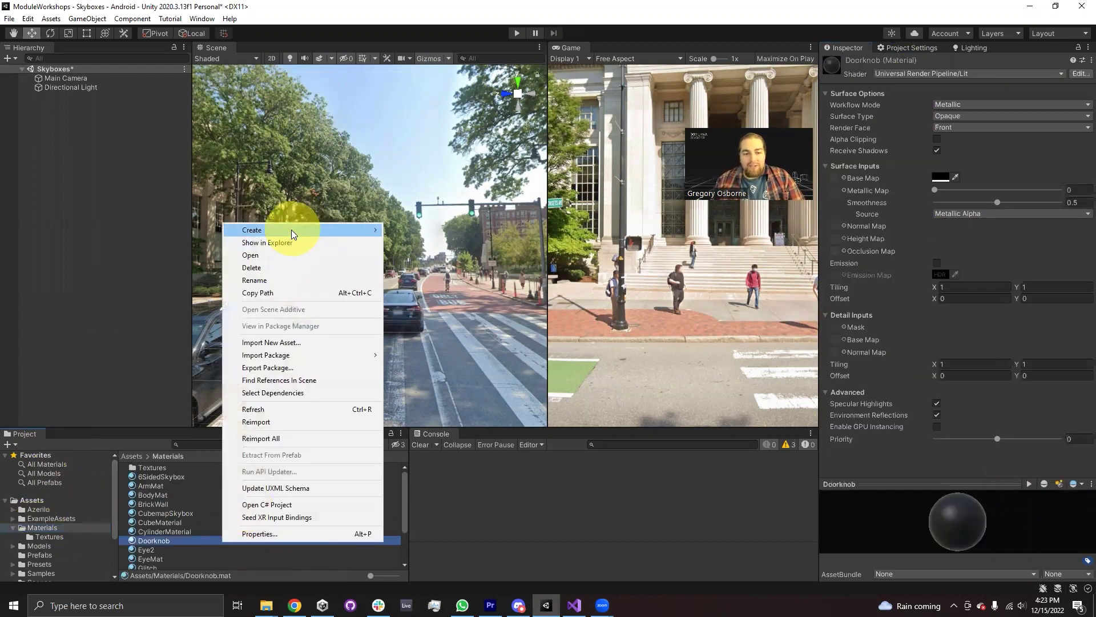
{"action": "mouse_move", "coordinate": [291, 229]}
{"action": "left_click", "coordinate": [430, 330]}
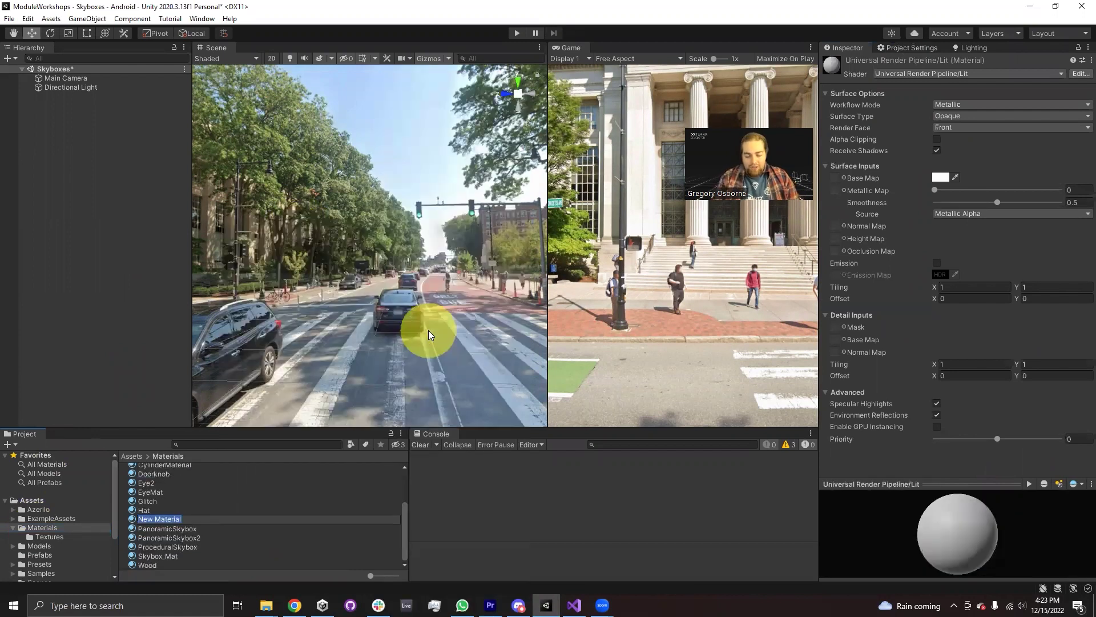
{"action": "type", "text": "CubemapMaterial"}
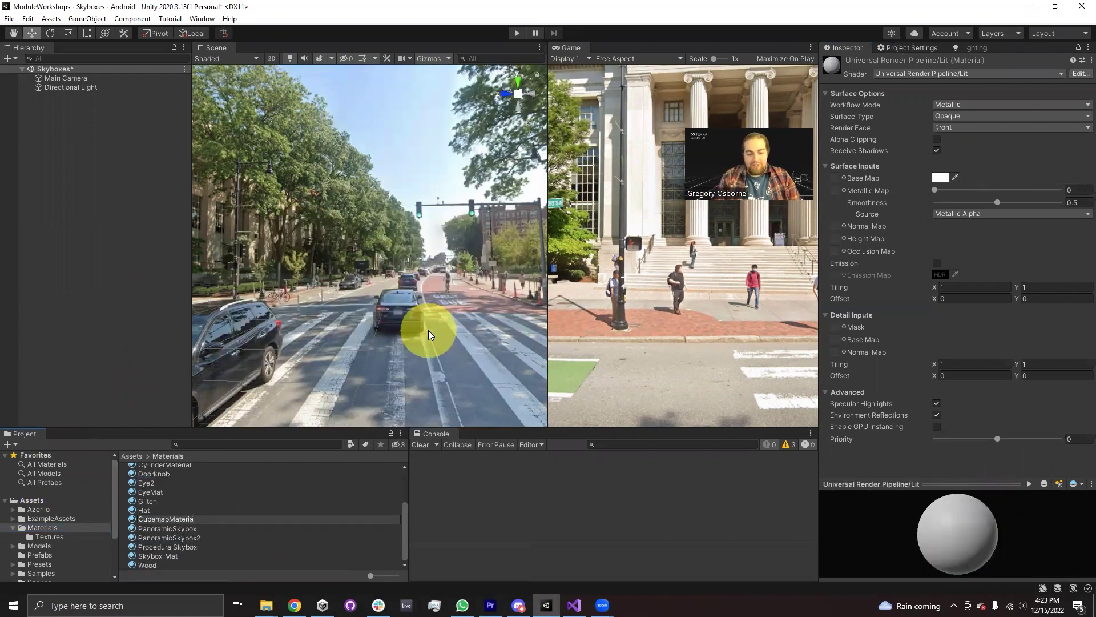
{"action": "type", "text": "2"}
{"action": "key", "text": "Return"}
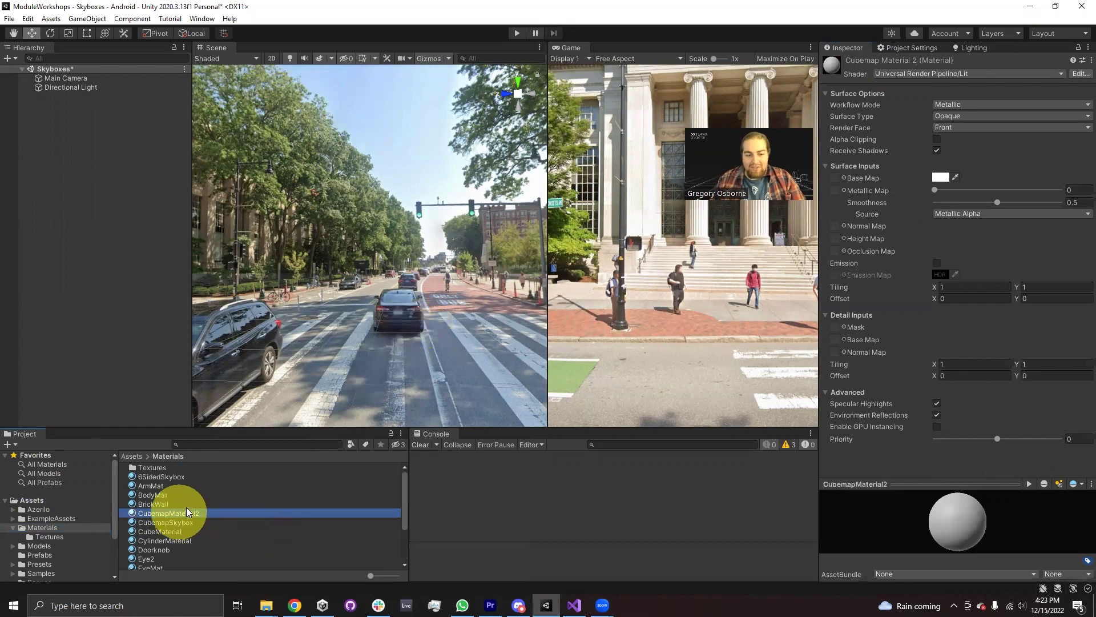
- Set its shader to Skybox/Cubemap and assign the DownloadedForWorkshopCubemap texture
{"action": "left_click", "coordinate": [894, 75]}
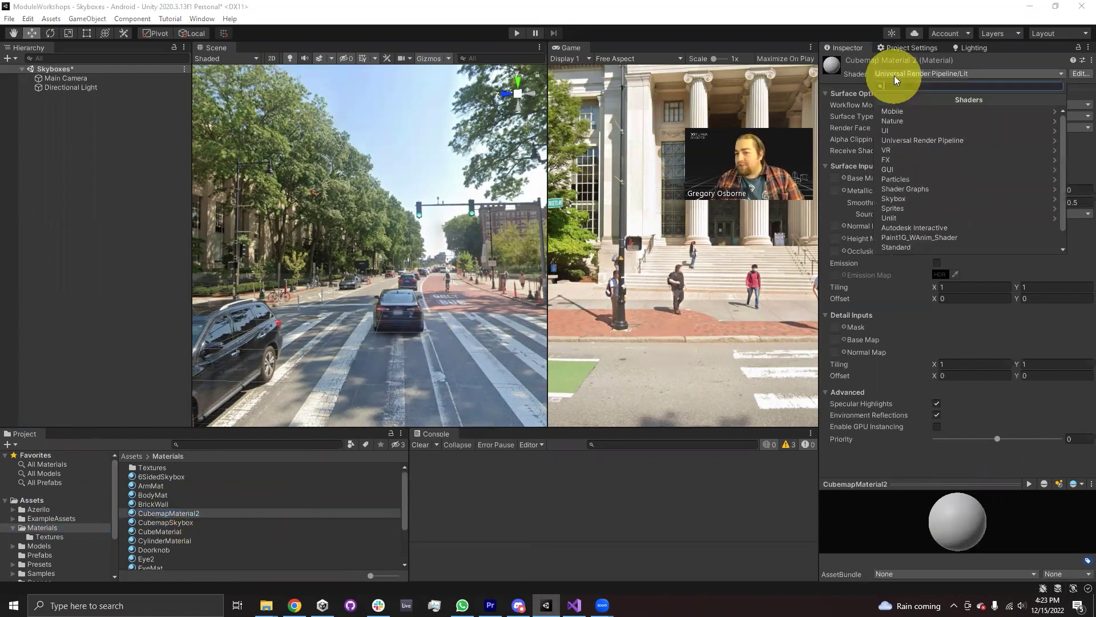
{"action": "left_click", "coordinate": [894, 198]}
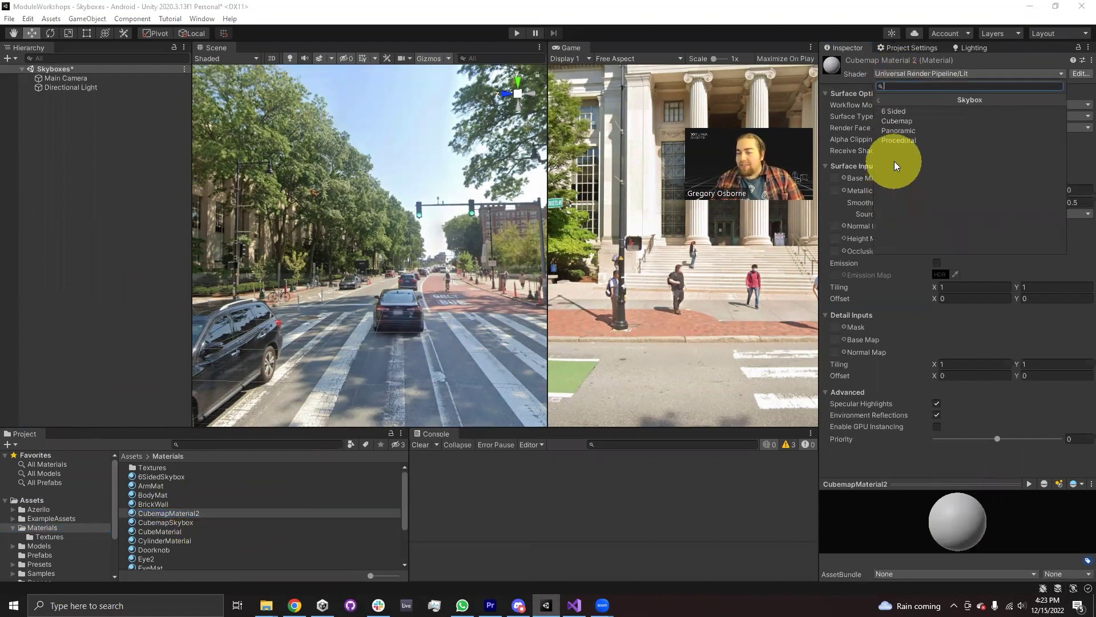
{"action": "left_click", "coordinate": [896, 120]}
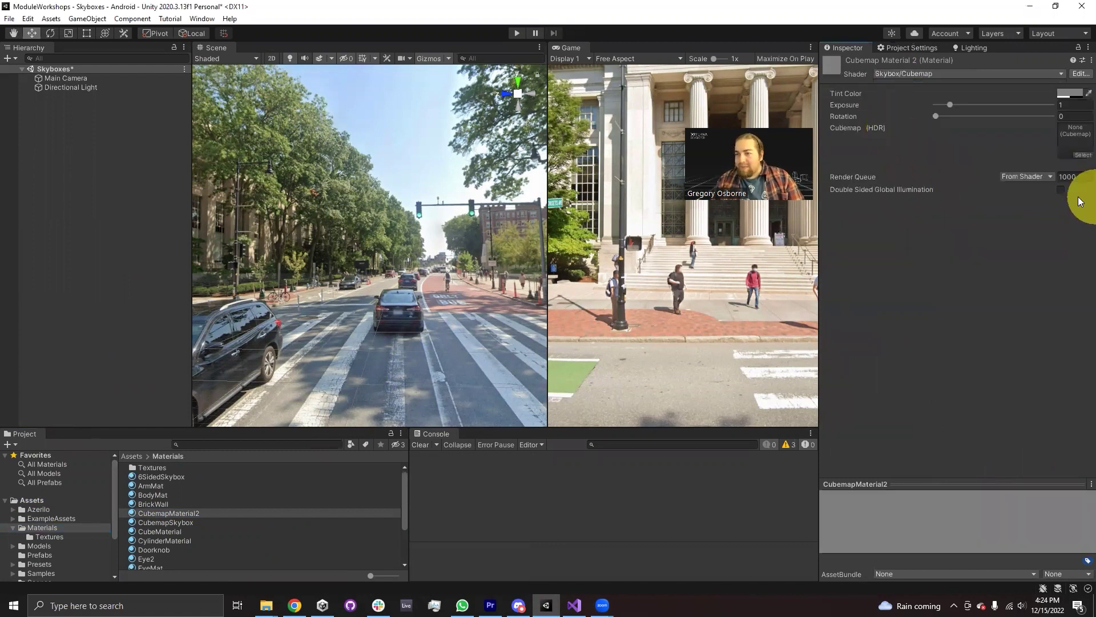
{"action": "left_click", "coordinate": [1082, 154]}
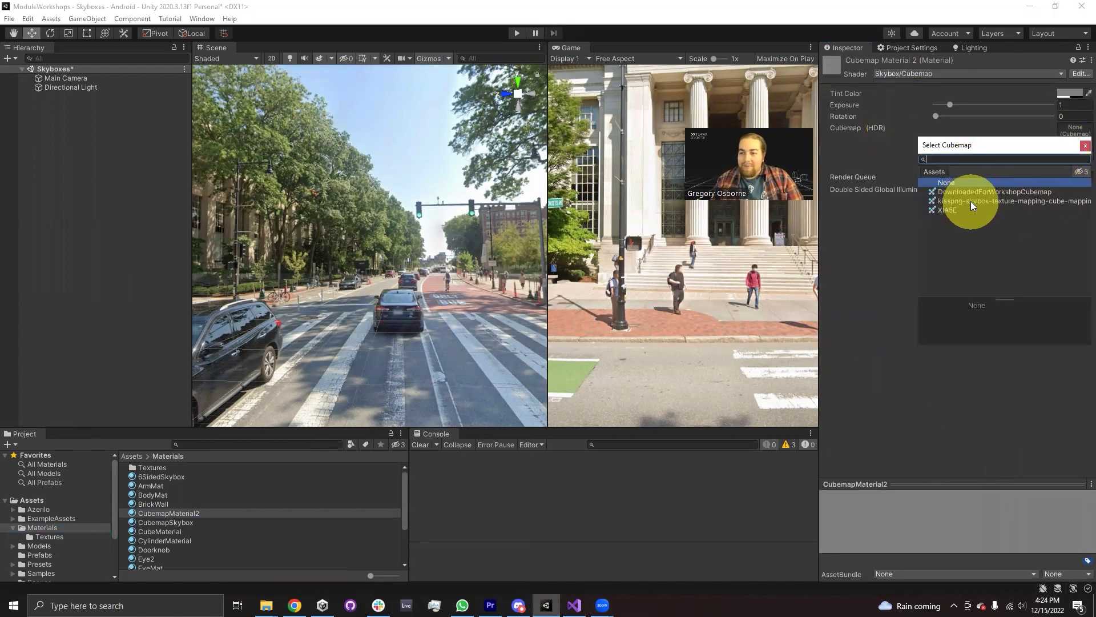
{"action": "left_click", "coordinate": [941, 192]}
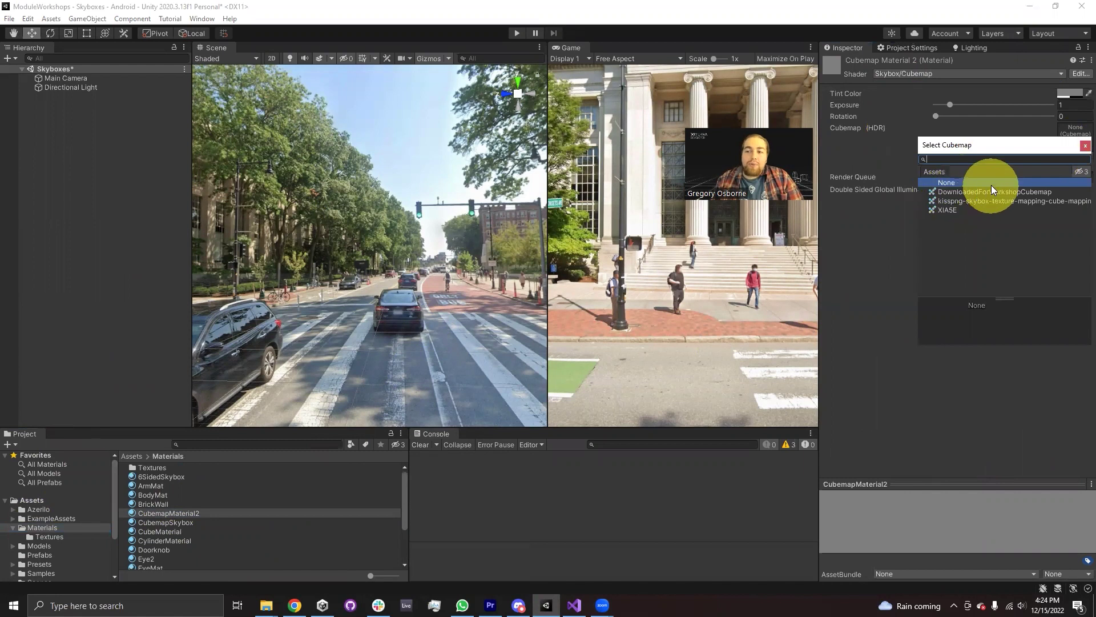
{"action": "left_click", "coordinate": [1080, 144]}
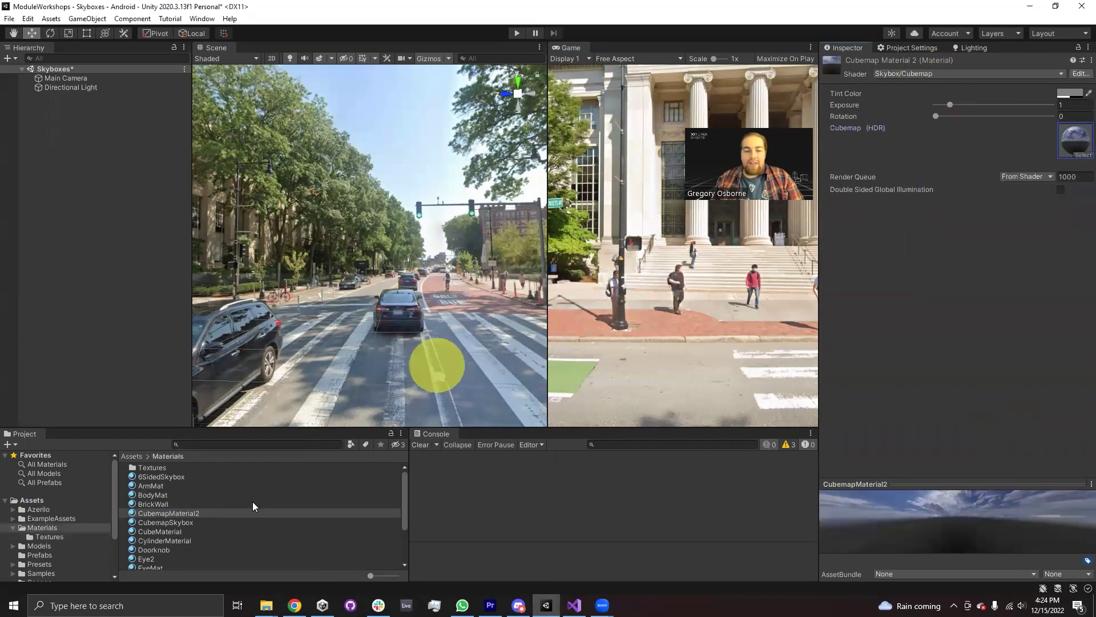
- Assign CubemapMaterial2 as the Skybox Material and look around the cloudy sky
{"action": "left_click", "coordinate": [973, 47]}
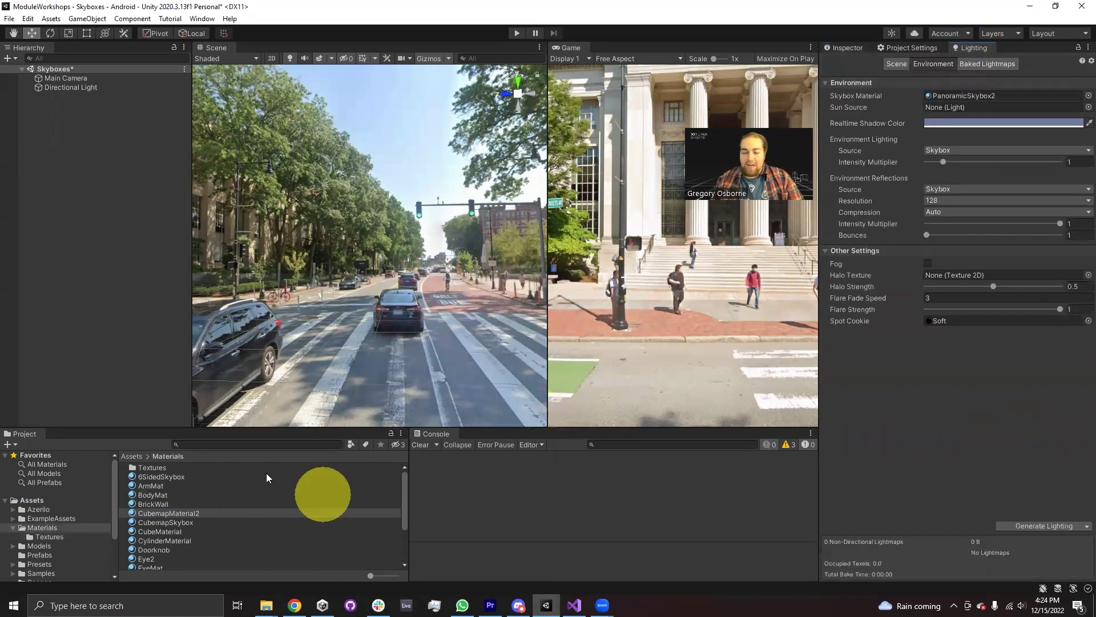
{"action": "left_click", "coordinate": [165, 512]}
{"action": "left_click_drag", "start_coordinate": [980, 108], "coordinate": [955, 95]}
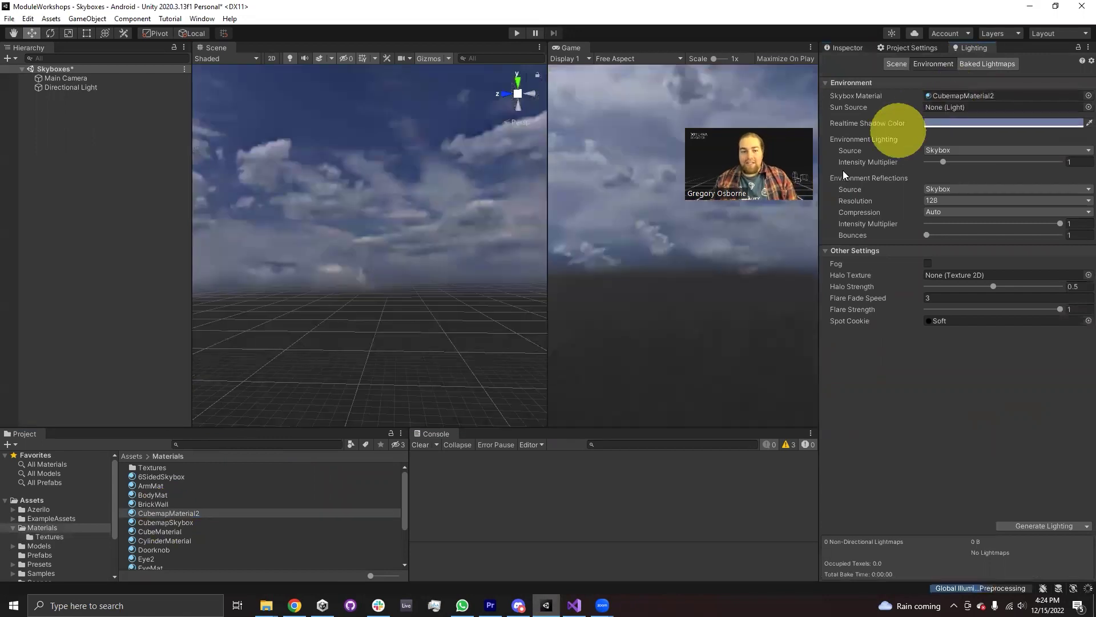
{"action": "right_click_drag", "start_coordinate": [415, 273], "coordinate": [644, 298]}
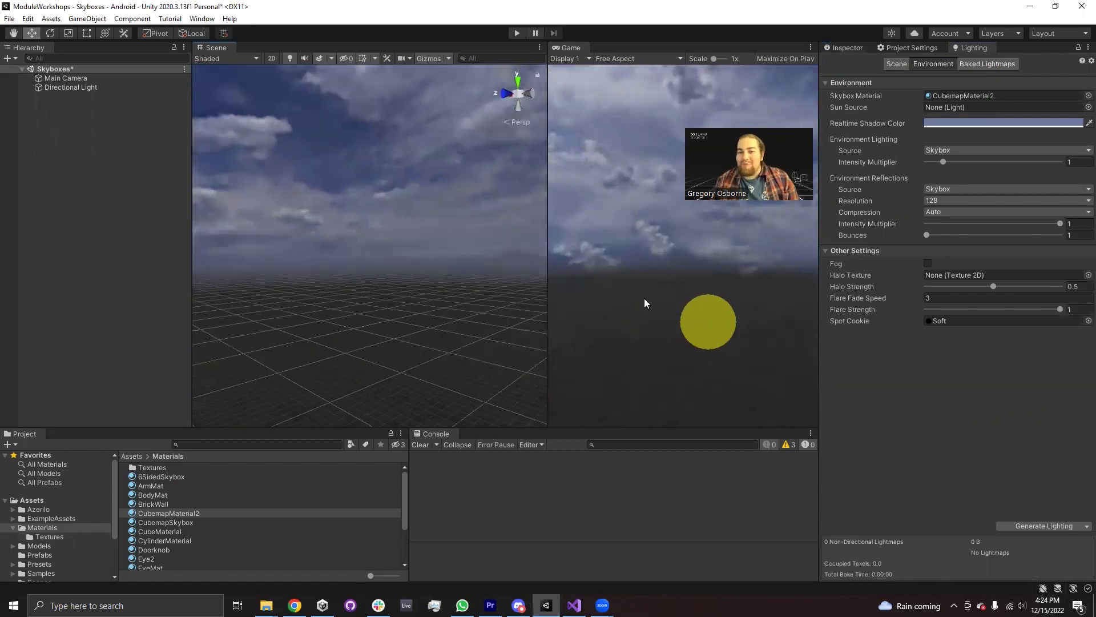
{"action": "right_click_drag", "start_coordinate": [435, 280], "coordinate": [362, 216]}
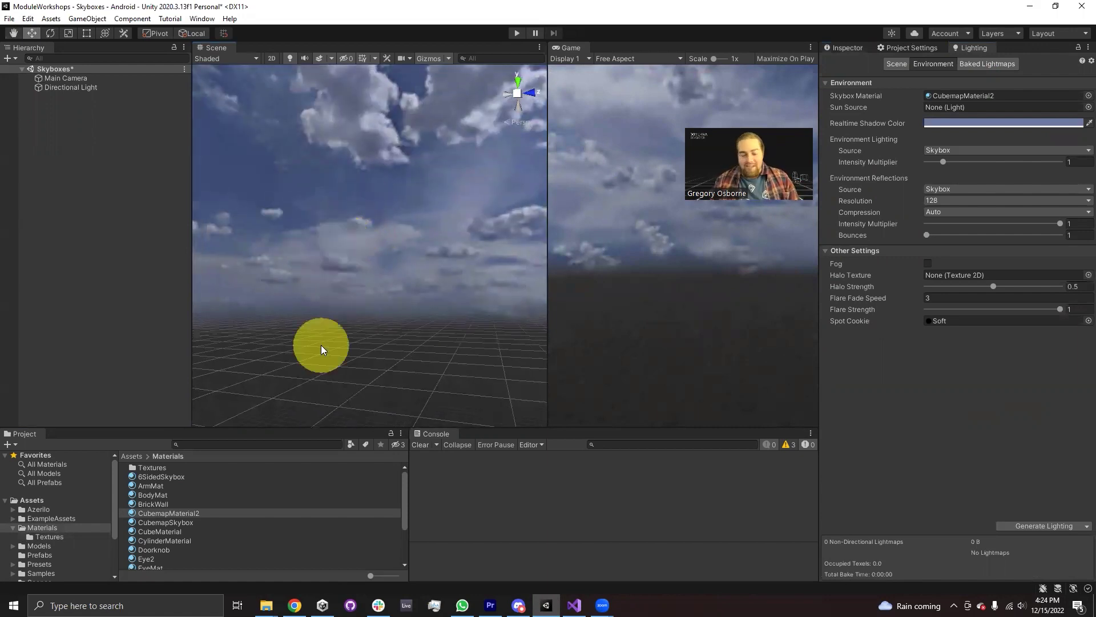
- Locate the skybox material in the Project, undo a stray PanoramicSkybox selection, and switch to Chrome
{"action": "left_click", "coordinate": [943, 95]}
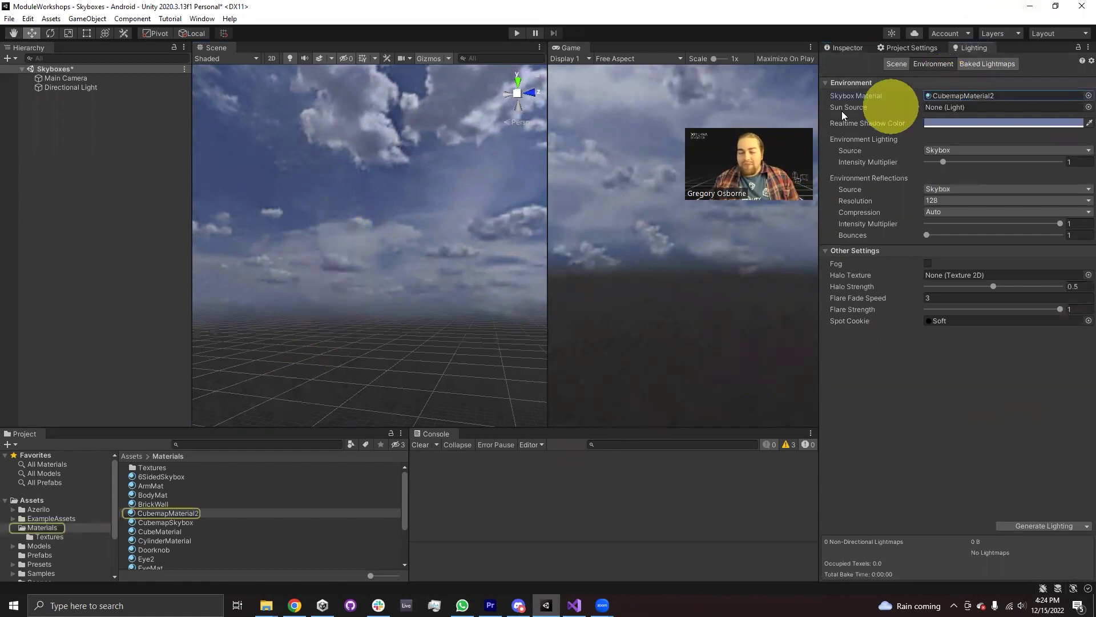
{"action": "scroll", "coordinate": [176, 522], "scroll_direction": "down", "scroll_amount": 2}
{"action": "left_click", "coordinate": [172, 557]}
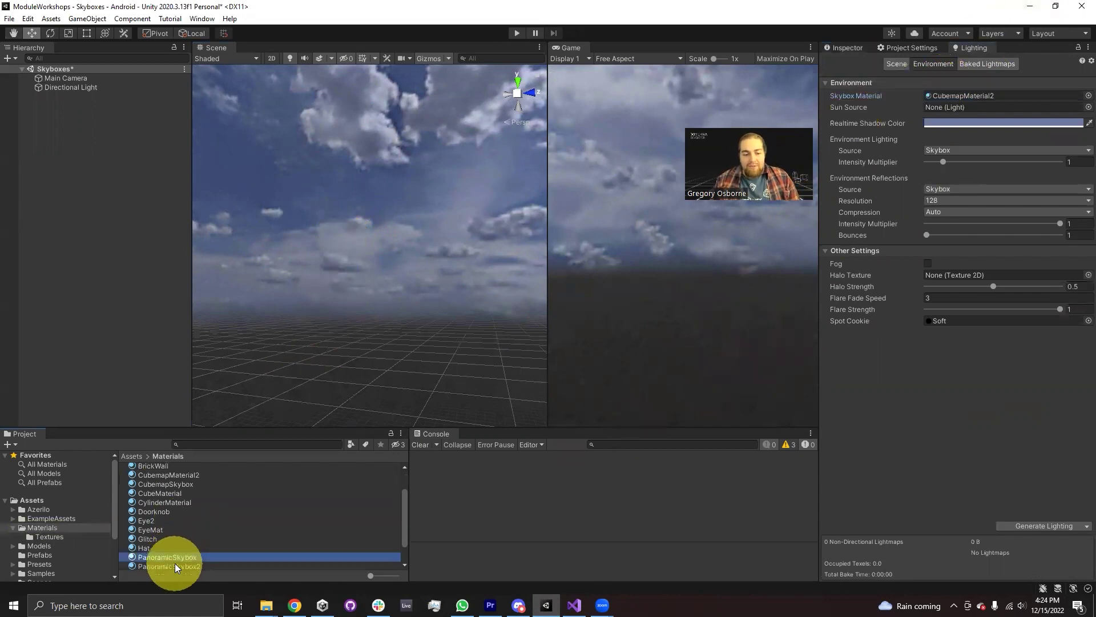
{"action": "key", "text": "ctrl+z"}
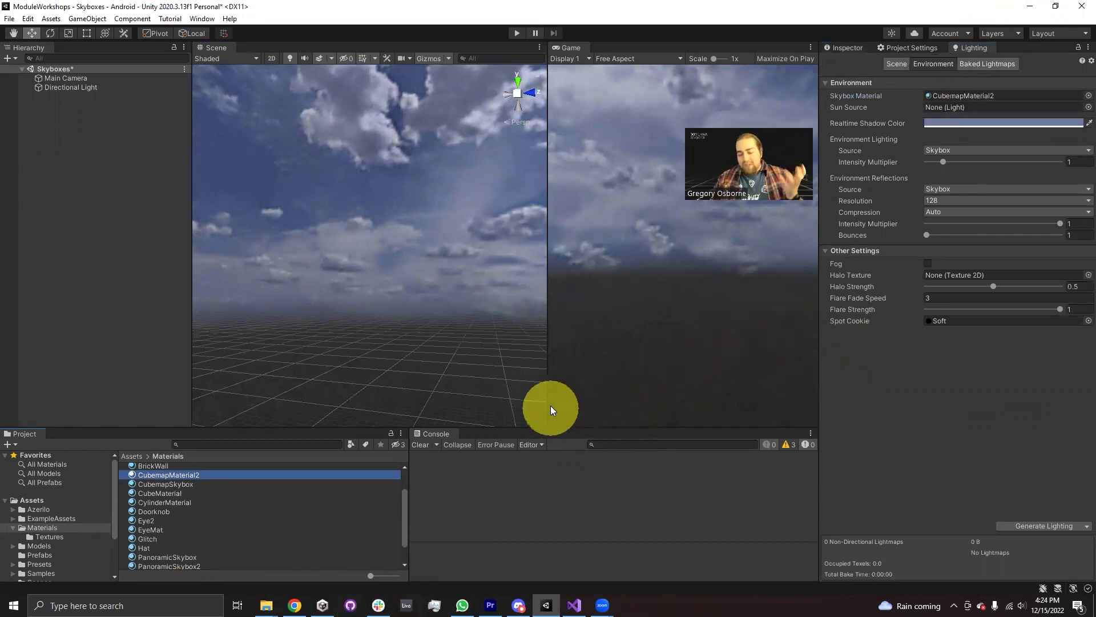
{"action": "left_click", "coordinate": [294, 605]}
- Look at slide 8, Unity Procedural Skybox, in the XR Foundations deck, then return to Unity
{"action": "left_click", "coordinate": [359, 9]}
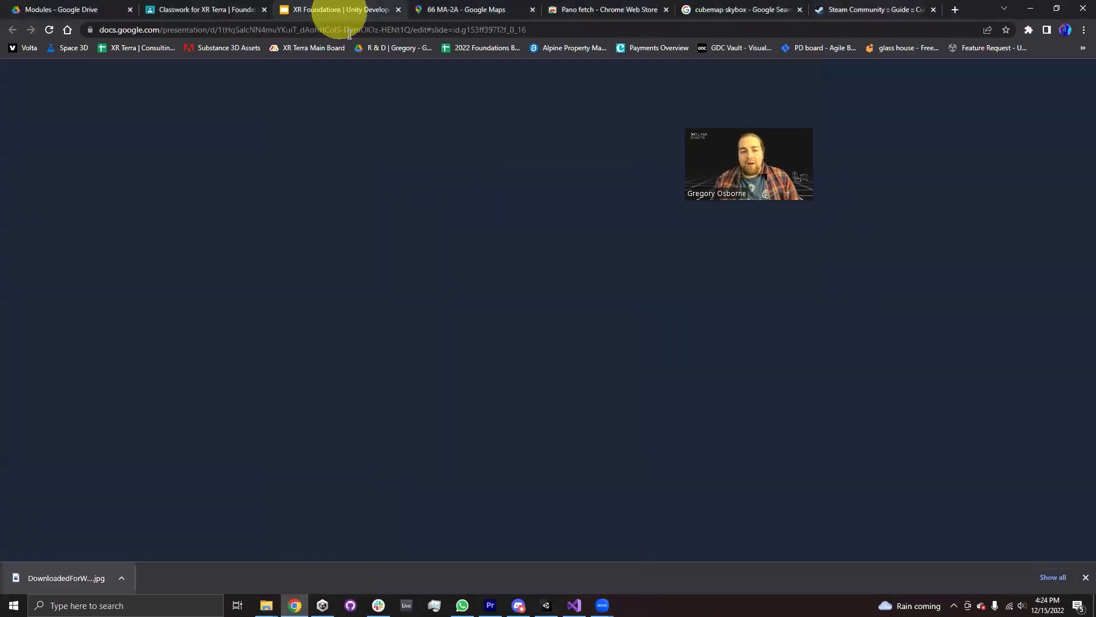
{"action": "left_click", "coordinate": [86, 384]}
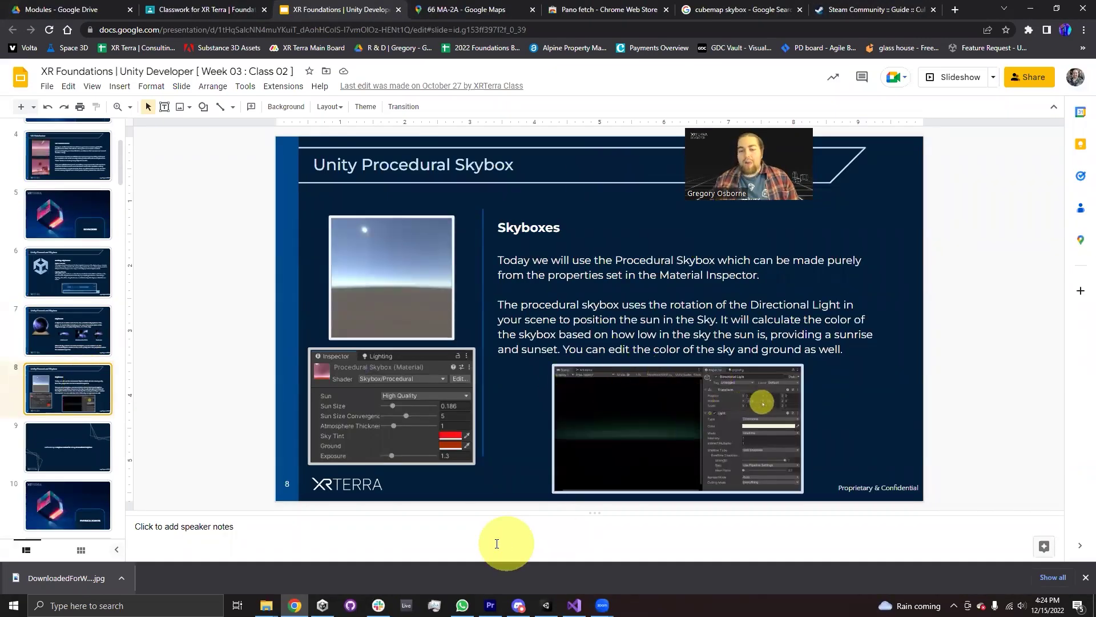
{"action": "left_click", "coordinate": [547, 605]}
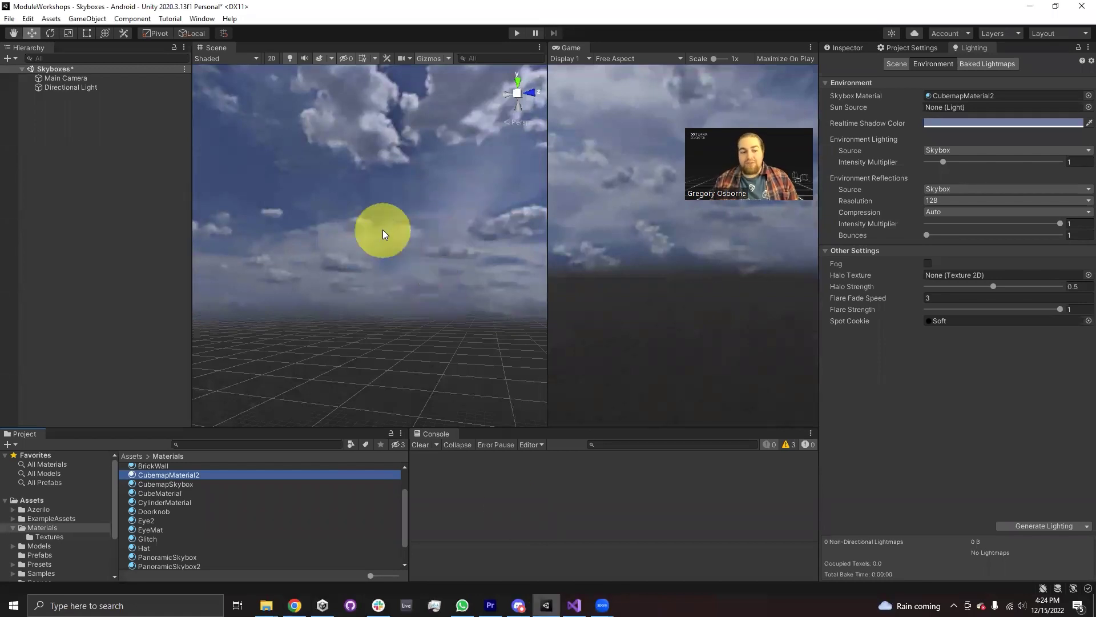
- Create a new material named AwesomeProceduralSkybox in the Materials folder
{"action": "right_click", "coordinate": [206, 531]}
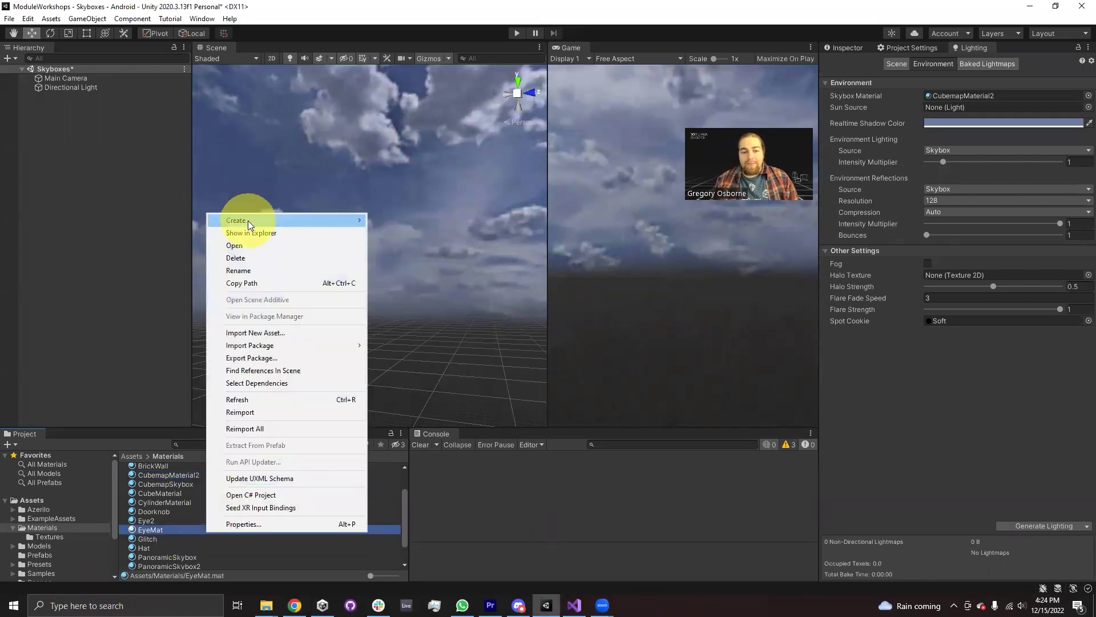
{"action": "mouse_move", "coordinate": [248, 220]}
{"action": "left_click", "coordinate": [414, 323]}
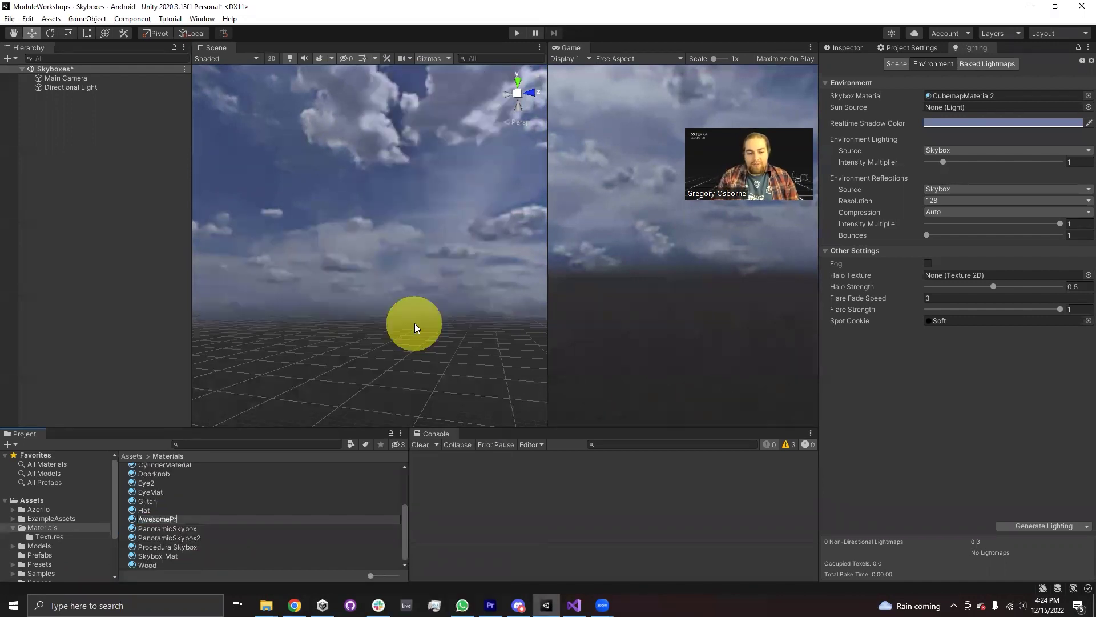
{"action": "type", "text": "AwesomeProceduralSkybo"}
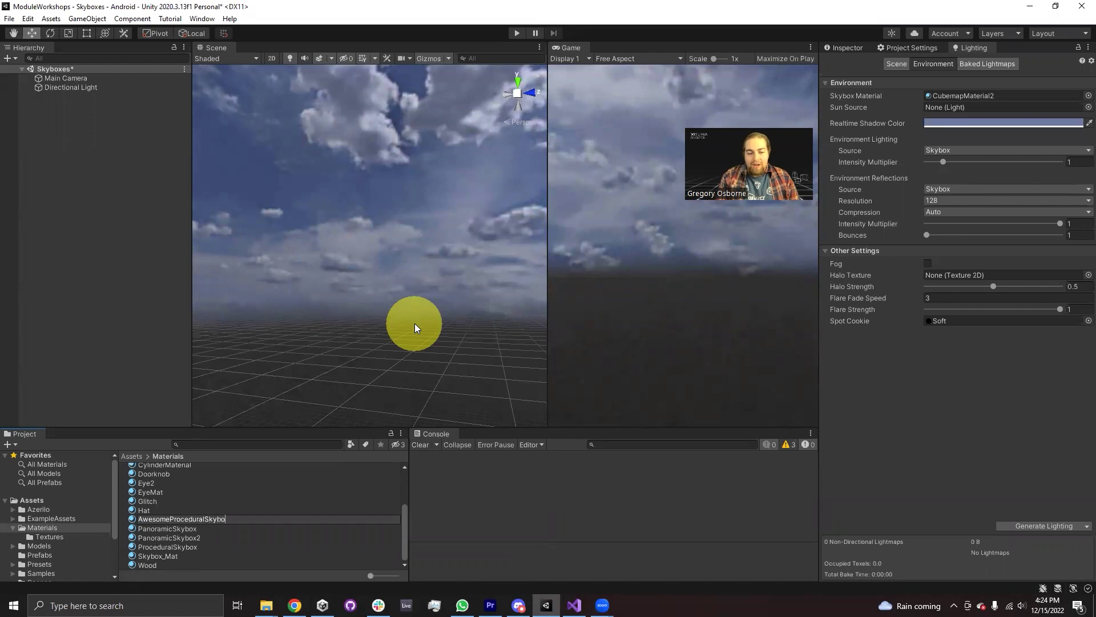
{"action": "type", "text": "x"}
{"action": "key", "text": "Return"}
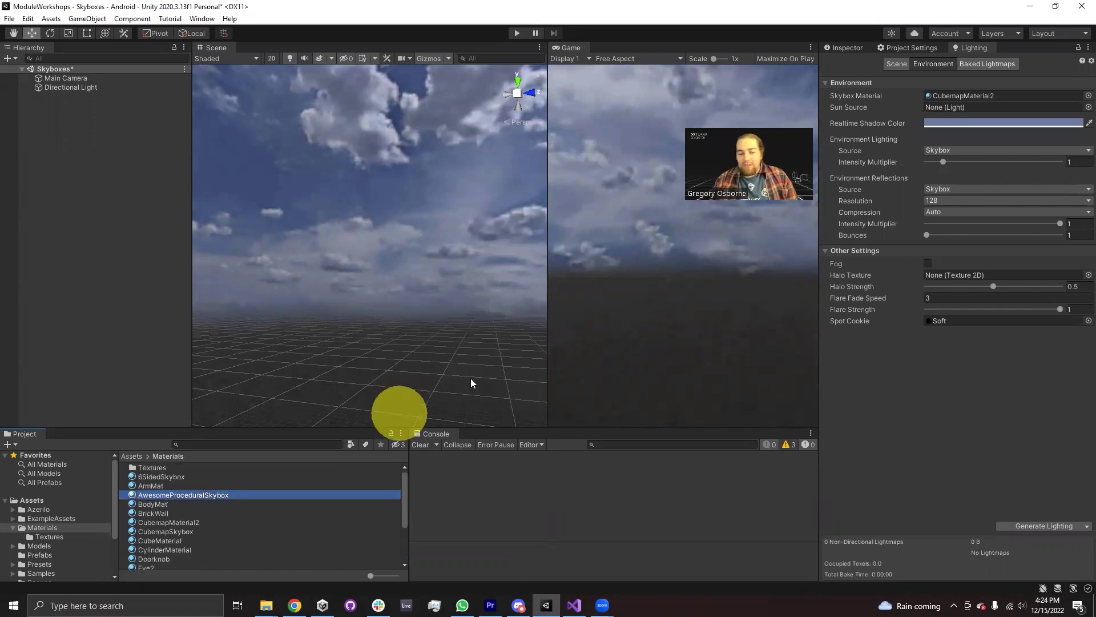
- Switch AwesomeProceduralSkybox's shader to Skybox/Procedural in the Inspector
{"action": "left_click", "coordinate": [837, 49]}
{"action": "left_click", "coordinate": [901, 73]}
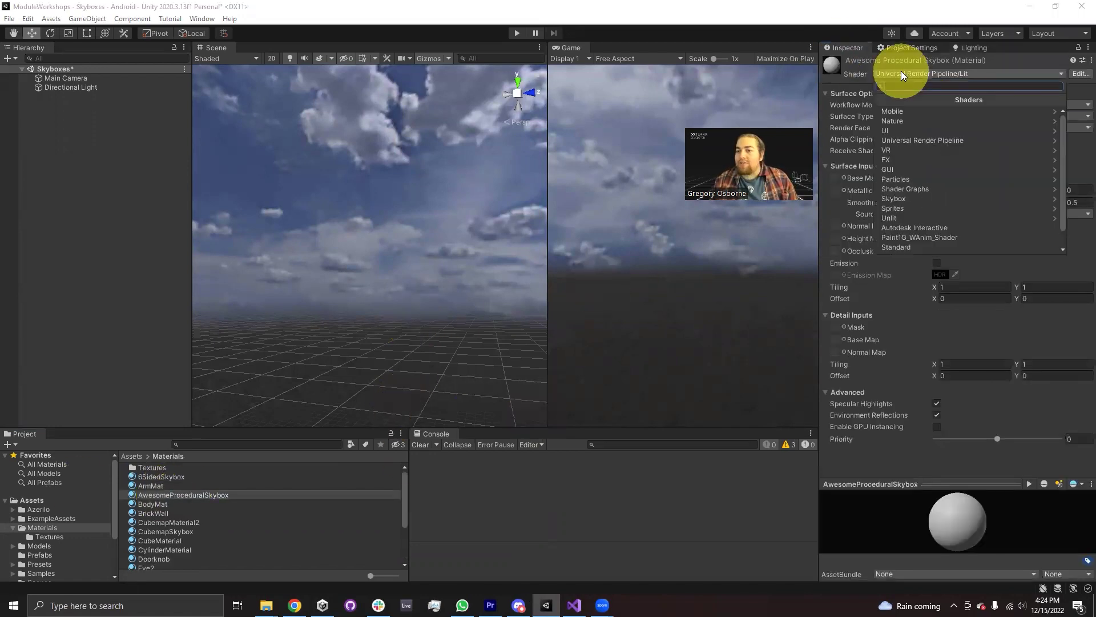
{"action": "left_click", "coordinate": [907, 198]}
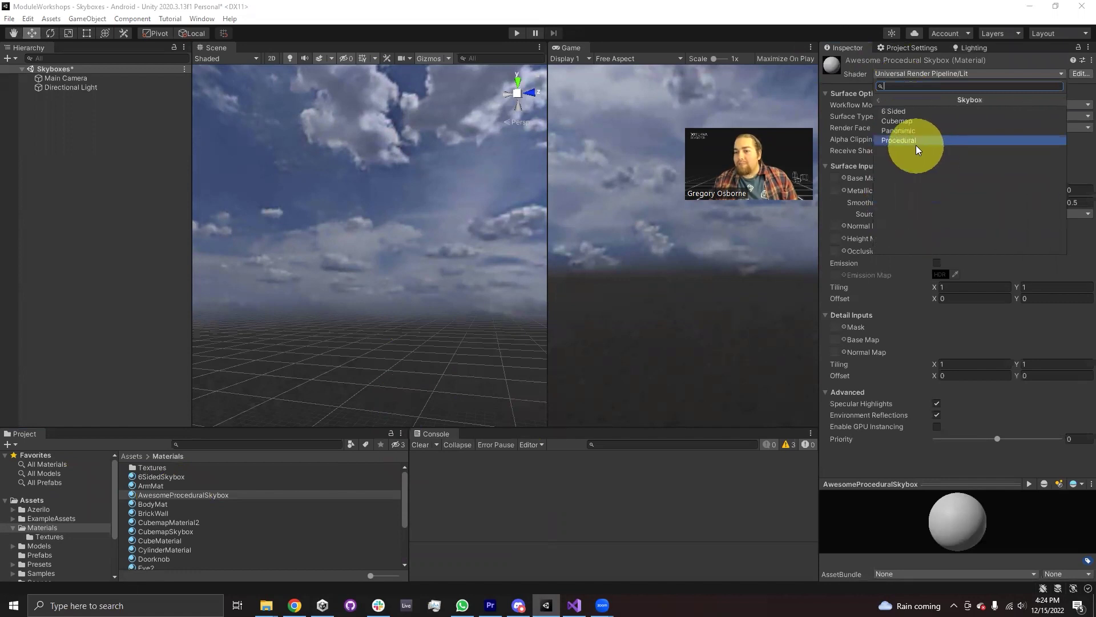
{"action": "left_click", "coordinate": [913, 145]}
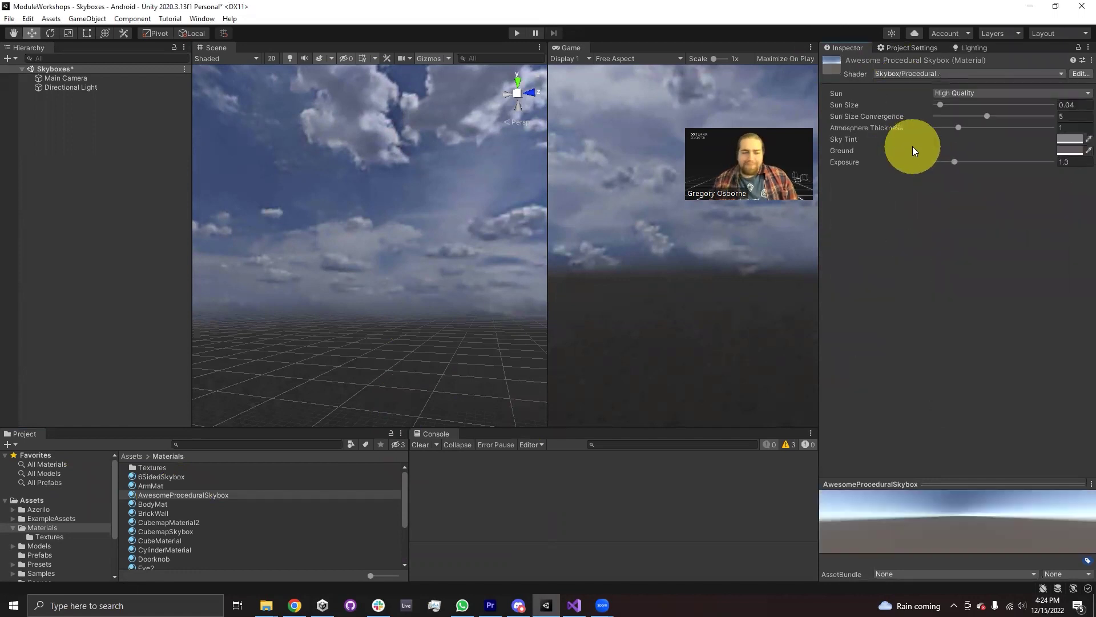
- Assign AwesomeProceduralSkybox as the Skybox Material, orbit to find the sun, and reselect its settings
{"action": "left_click", "coordinate": [970, 47]}
{"action": "left_click_drag", "start_coordinate": [147, 494], "coordinate": [962, 97]}
{"action": "right_click_drag", "start_coordinate": [433, 234], "coordinate": [983, 198]}
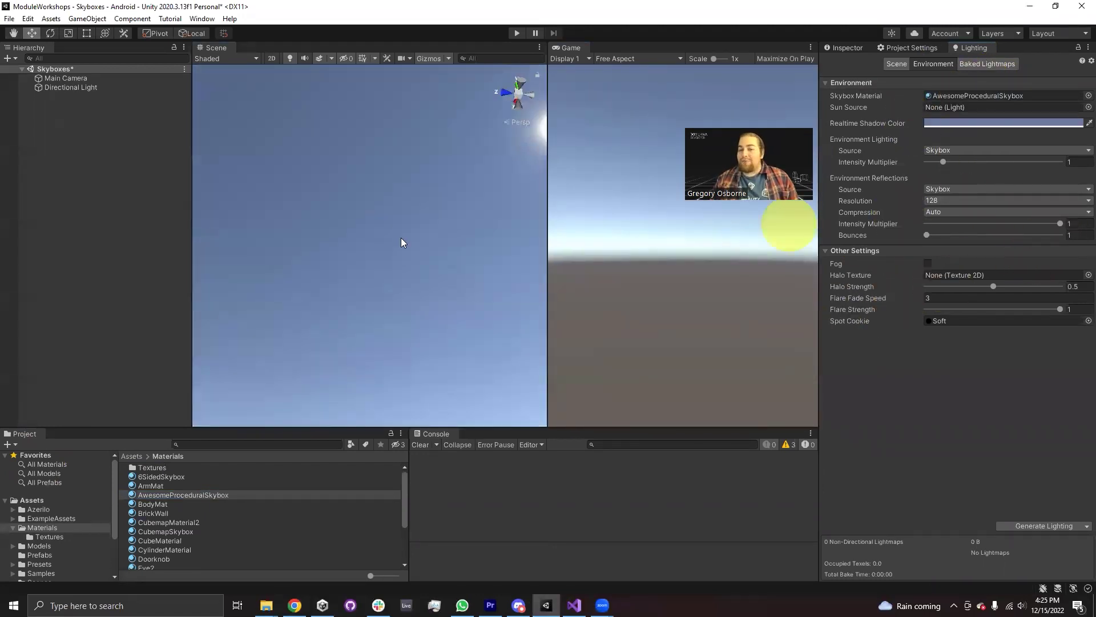
{"action": "right_click_drag", "start_coordinate": [401, 238], "coordinate": [509, 247]}
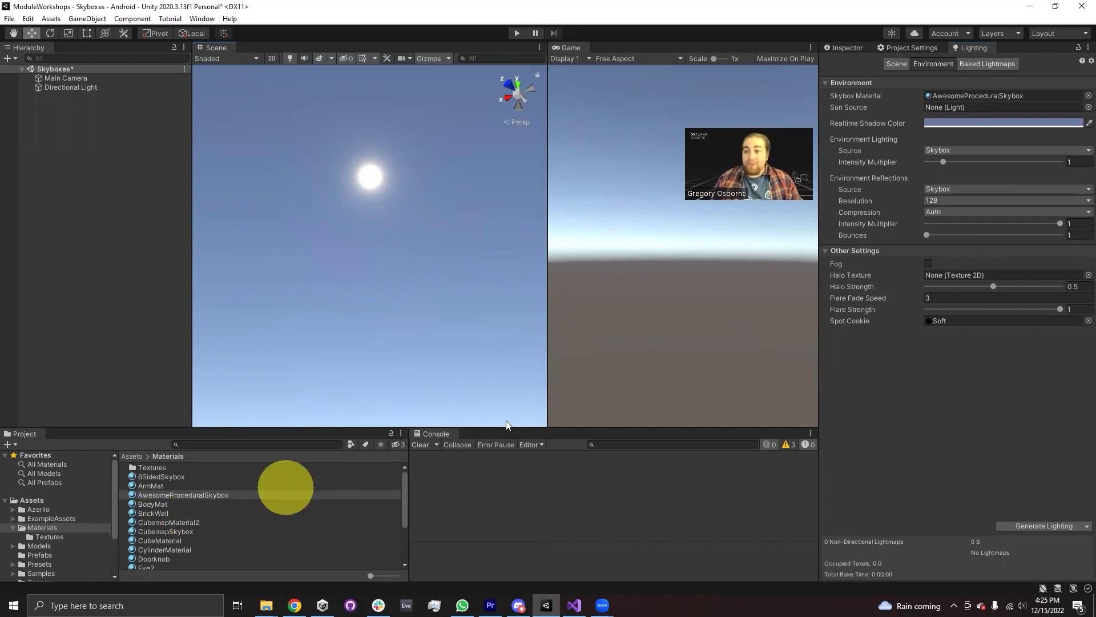
{"action": "left_click", "coordinate": [171, 494]}
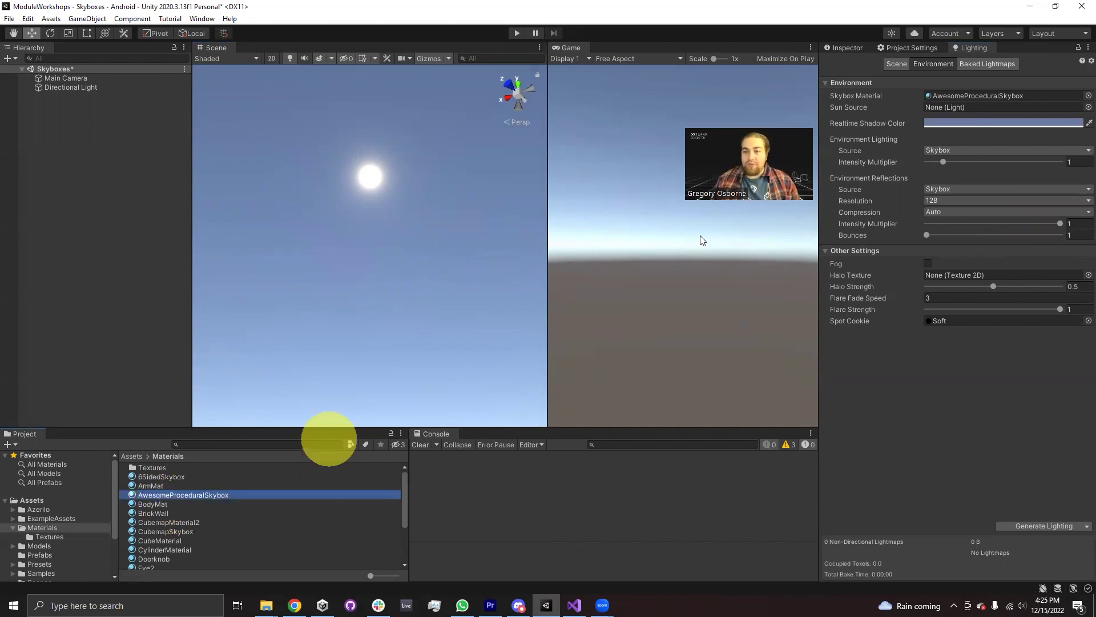
{"action": "left_click", "coordinate": [845, 48]}
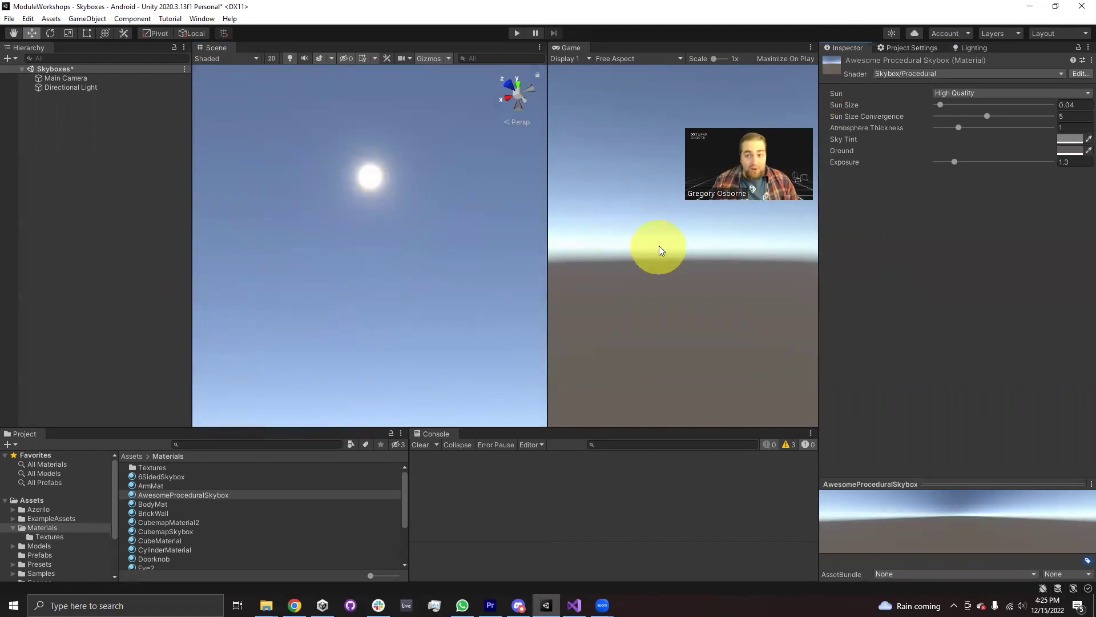
- Enlarge the skybox sun and try red, then blue, as the sky tint
{"action": "left_click_drag", "start_coordinate": [940, 105], "coordinate": [959, 129]}
{"action": "left_click", "coordinate": [1070, 138]}
{"action": "left_click_drag", "start_coordinate": [1030, 234], "coordinate": [1072, 121]}
{"action": "right_click_drag", "start_coordinate": [465, 244], "coordinate": [373, 248]}
{"action": "left_click", "coordinate": [1065, 137]}
{"action": "left_click_drag", "start_coordinate": [1061, 242], "coordinate": [996, 278]}
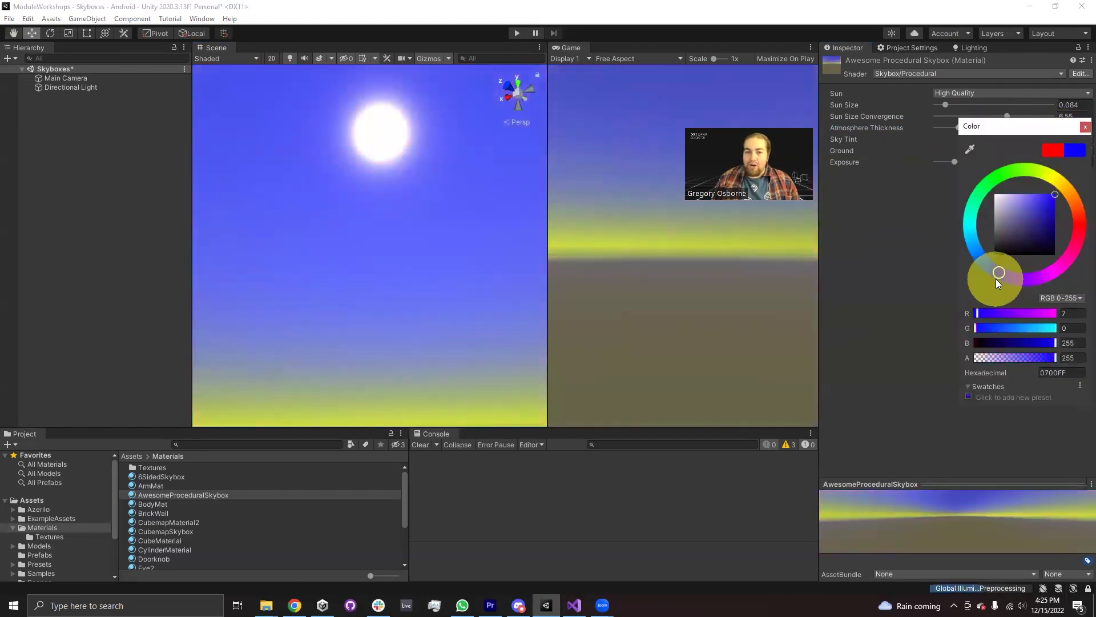
{"action": "left_click", "coordinate": [1084, 128]}
- Thicken the atmosphere and change the ground colour to orange
{"action": "mouse_move", "coordinate": [961, 126]}
{"action": "left_mouse_down"}
{"action": "mouse_move", "coordinate": [1022, 127]}
{"action": "mouse_move", "coordinate": [927, 125]}
{"action": "mouse_move", "coordinate": [966, 127]}
{"action": "left_mouse_up"}
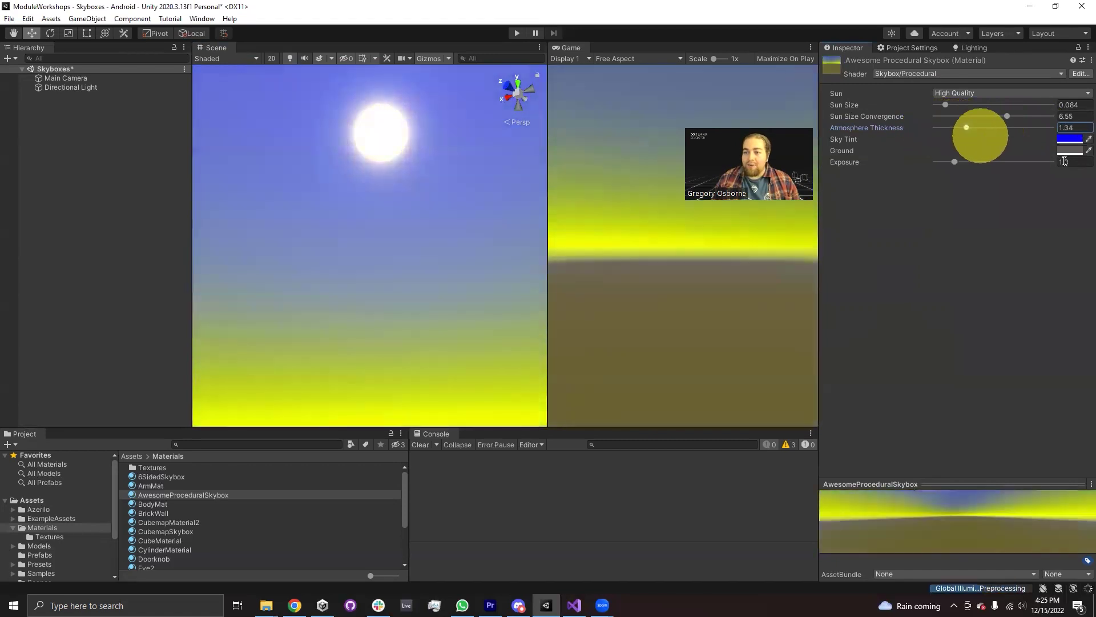
{"action": "left_click", "coordinate": [1070, 151]}
{"action": "left_click_drag", "start_coordinate": [1041, 234], "coordinate": [1053, 210]}
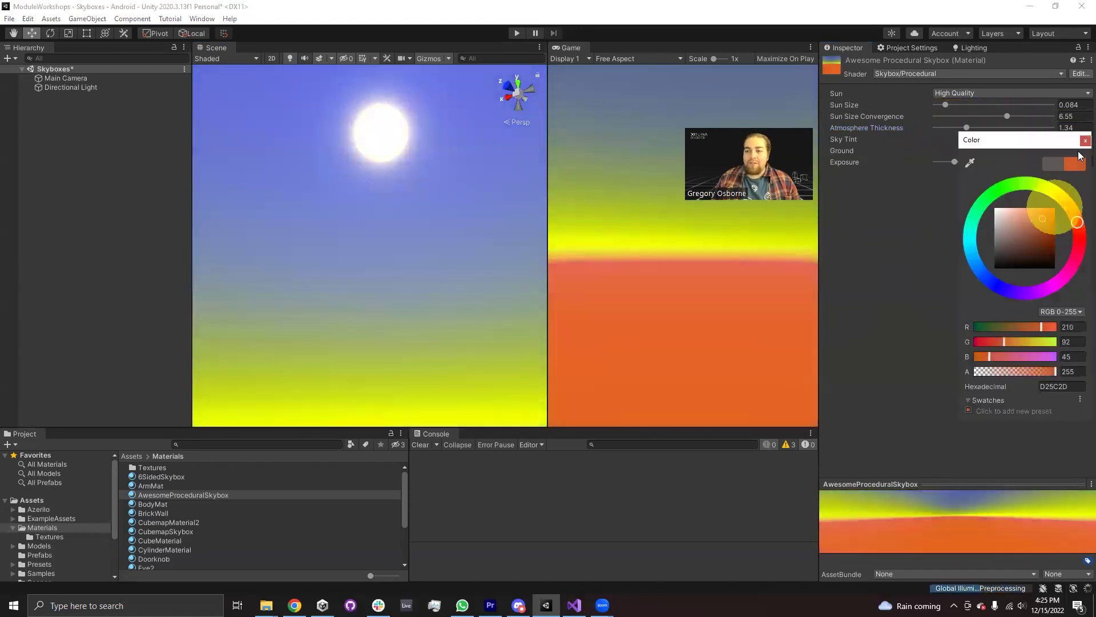
{"action": "left_click", "coordinate": [1085, 140]}
- Keep the exposure at 1.3 and recolour the sky tint green
{"action": "left_click_drag", "start_coordinate": [963, 164], "coordinate": [1013, 159]}
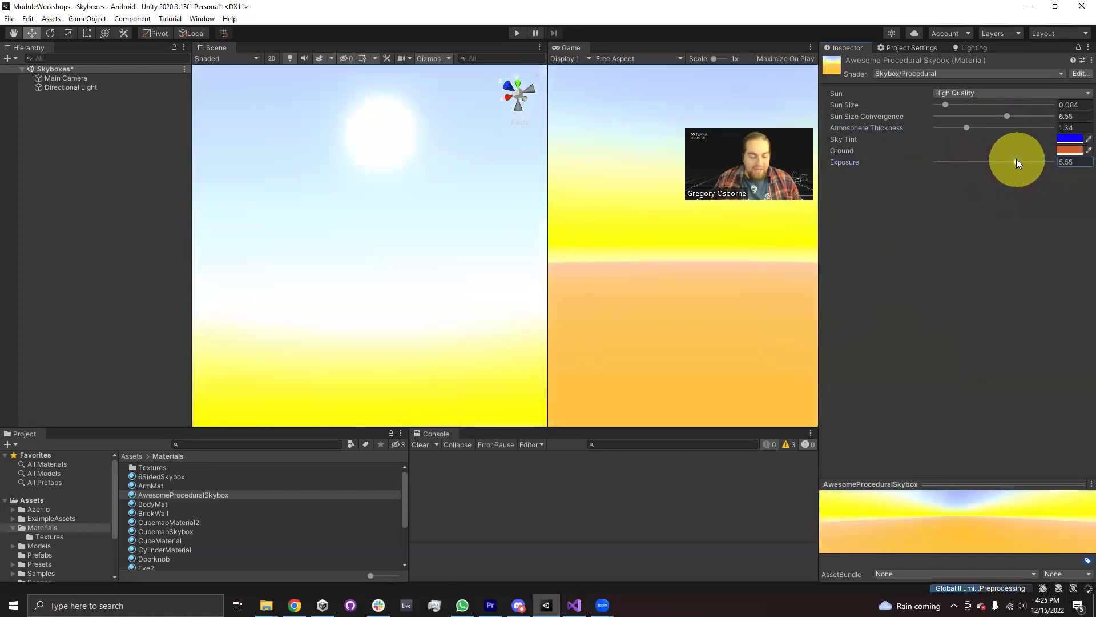
{"action": "key", "text": "ctrl+z"}
{"action": "left_click", "coordinate": [1069, 139]}
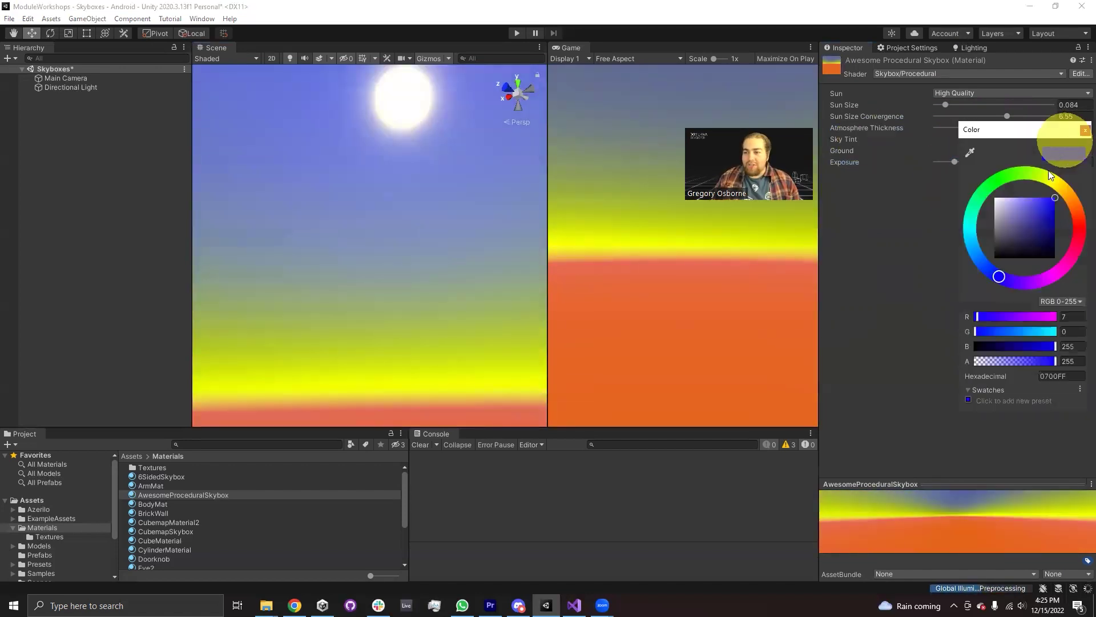
{"action": "left_click_drag", "start_coordinate": [986, 193], "coordinate": [1005, 250]}
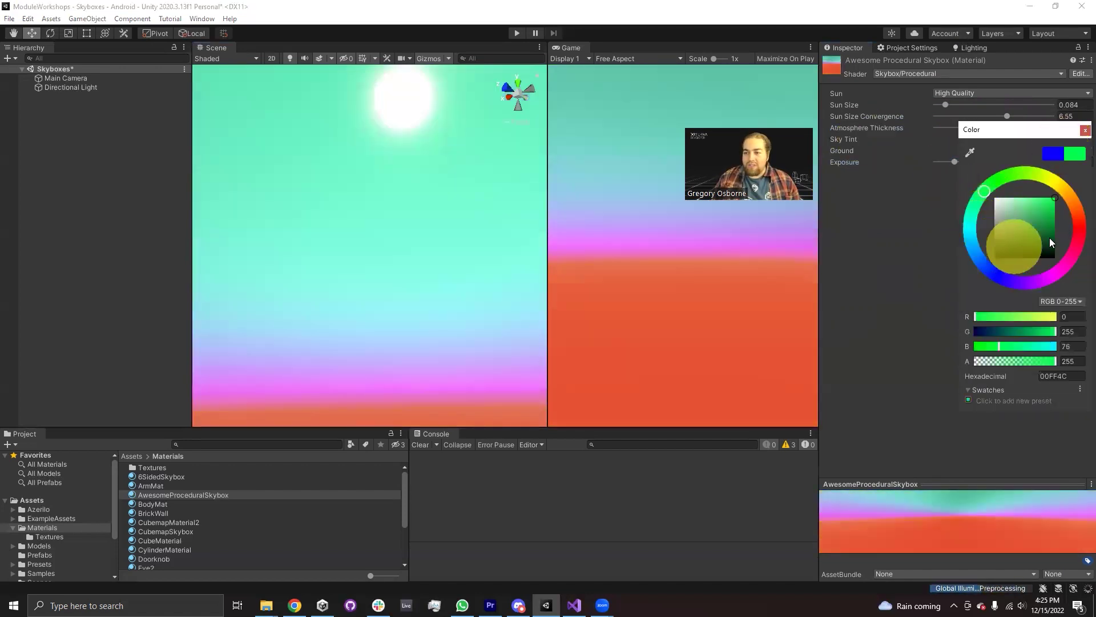
{"action": "left_click", "coordinate": [1085, 131]}
{"action": "left_click", "coordinate": [408, 218]}
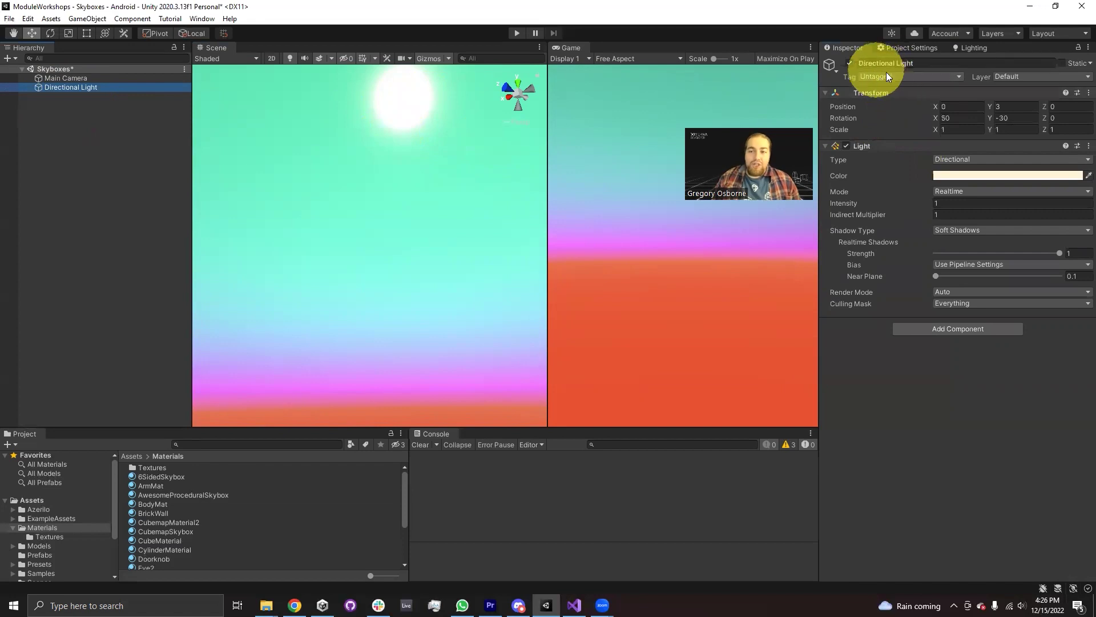
- Tilt the Directional Light to X rotation 197.5, sinking the sun below the horizon
{"action": "right_click_drag", "start_coordinate": [422, 319], "coordinate": [312, 229]}
{"action": "right_click_drag", "start_coordinate": [383, 261], "coordinate": [913, 152]}
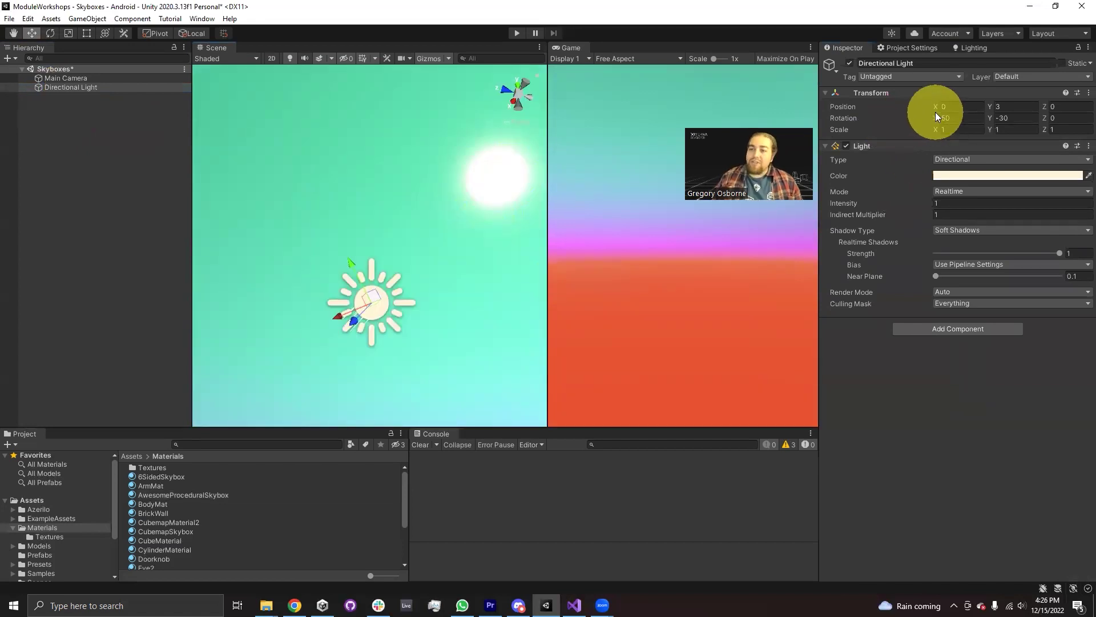
{"action": "right_click_drag", "start_coordinate": [394, 223], "coordinate": [440, 222]}
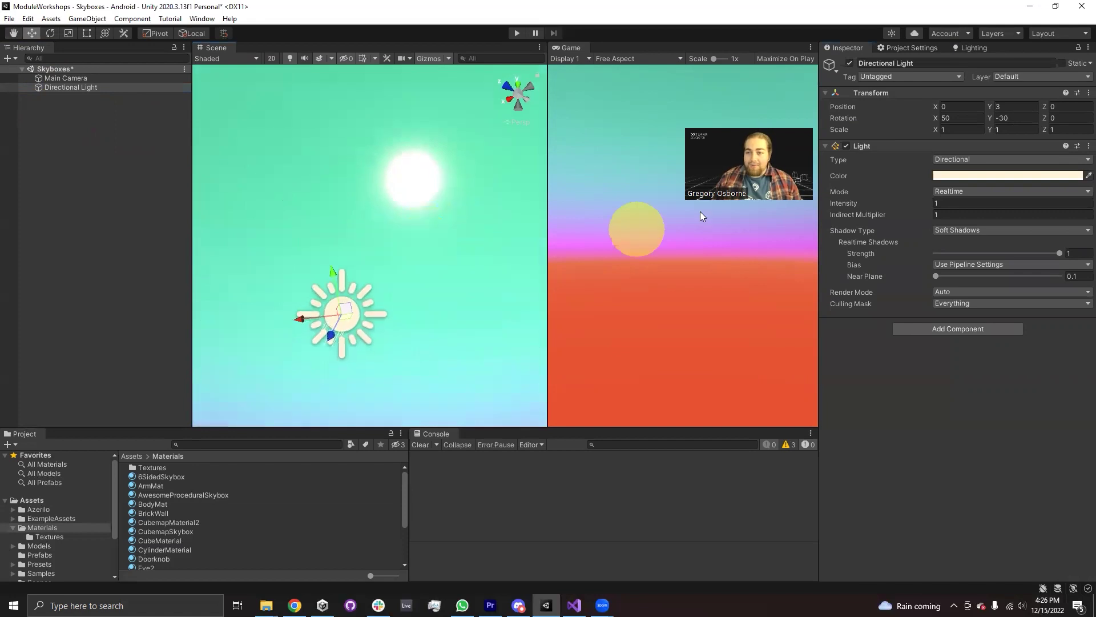
{"action": "left_click_drag", "start_coordinate": [937, 123], "coordinate": [873, 123]}
{"action": "mouse_move", "coordinate": [399, 342]}
{"action": "right_mouse_down"}
{"action": "mouse_move", "coordinate": [368, 450]}
{"action": "mouse_move", "coordinate": [394, 351]}
{"action": "right_mouse_up"}
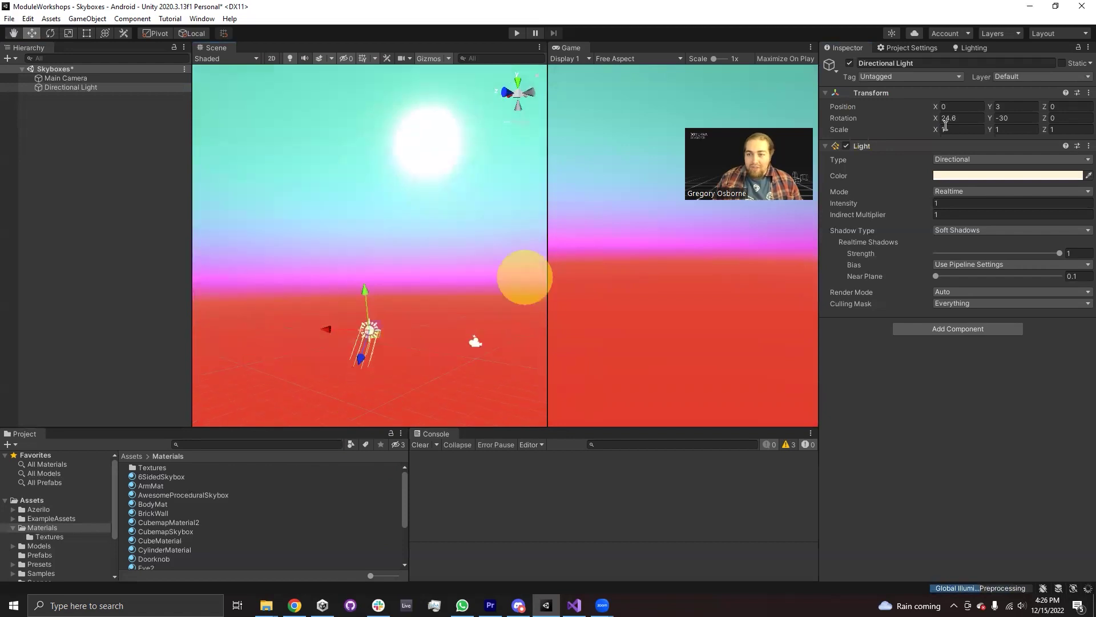
{"action": "mouse_move", "coordinate": [926, 120]}
{"action": "left_mouse_down"}
{"action": "mouse_move", "coordinate": [774, 129]}
{"action": "mouse_move", "coordinate": [914, 127]}
{"action": "left_mouse_up"}
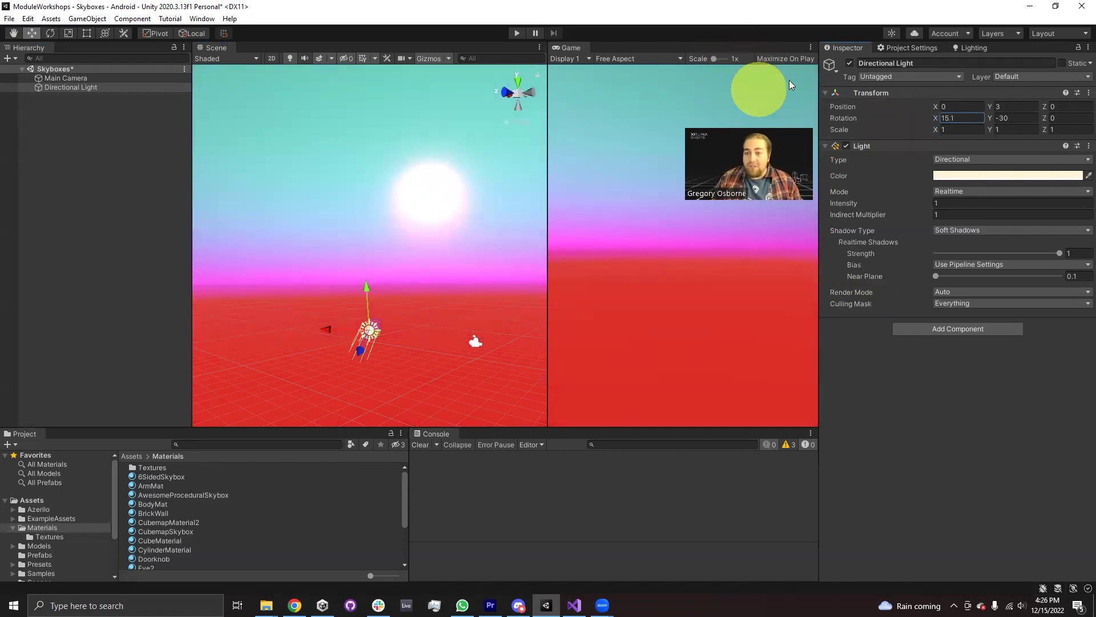
{"action": "left_click_drag", "start_coordinate": [900, 127], "coordinate": [728, 125]}
{"action": "left_click_drag", "start_coordinate": [1025, 152], "coordinate": [412, 280]}
- Survey the darkened scene and show the Lighting Environment settings with AwesomeProceduralSkybox
{"action": "right_click_drag", "start_coordinate": [419, 266], "coordinate": [491, 303]}
{"action": "left_click", "coordinate": [971, 47]}
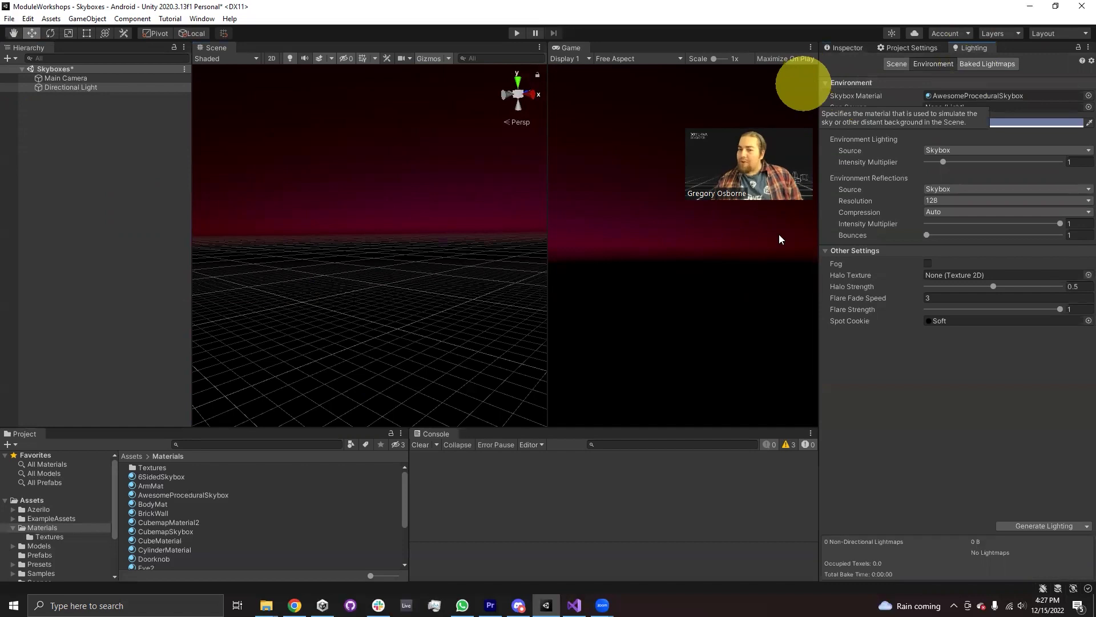
{"action": "left_click_drag", "start_coordinate": [384, 139], "coordinate": [343, 242]}
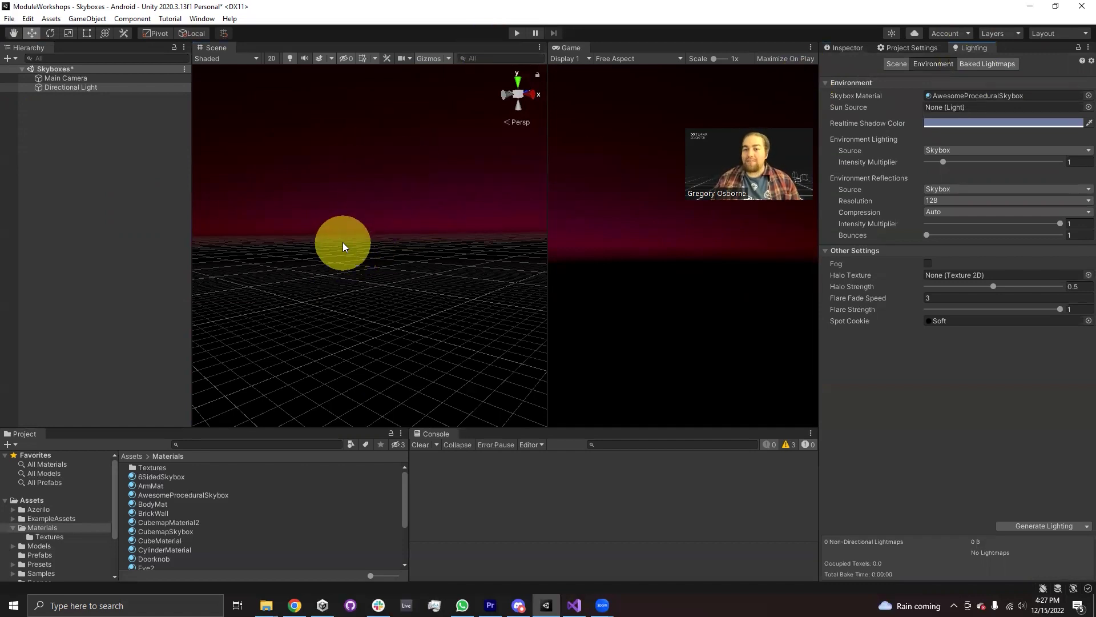